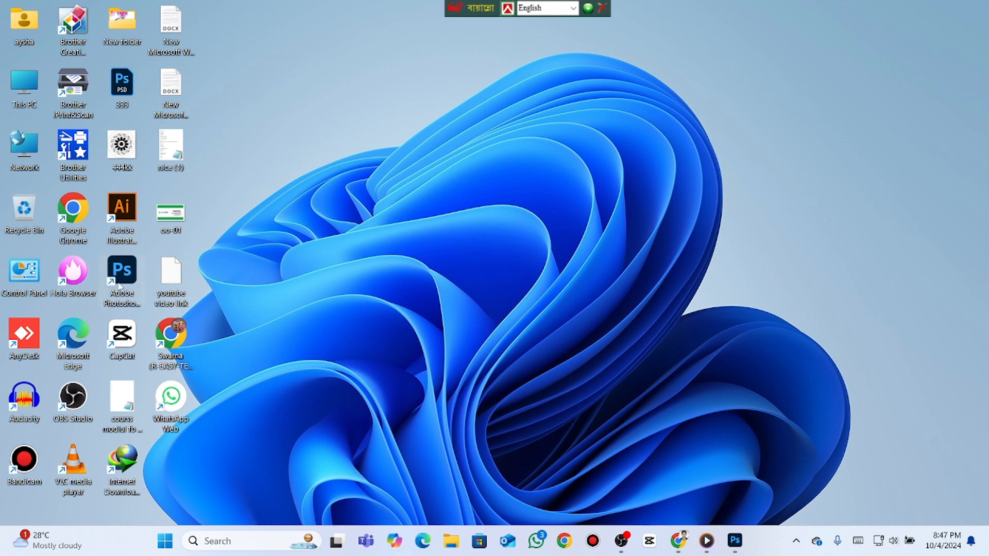
- Switch to Photoshop and create a 600 x 600 pixel document at 300 pixels/inch in RGB Color
{"action": "left_click", "coordinate": [735, 541]}
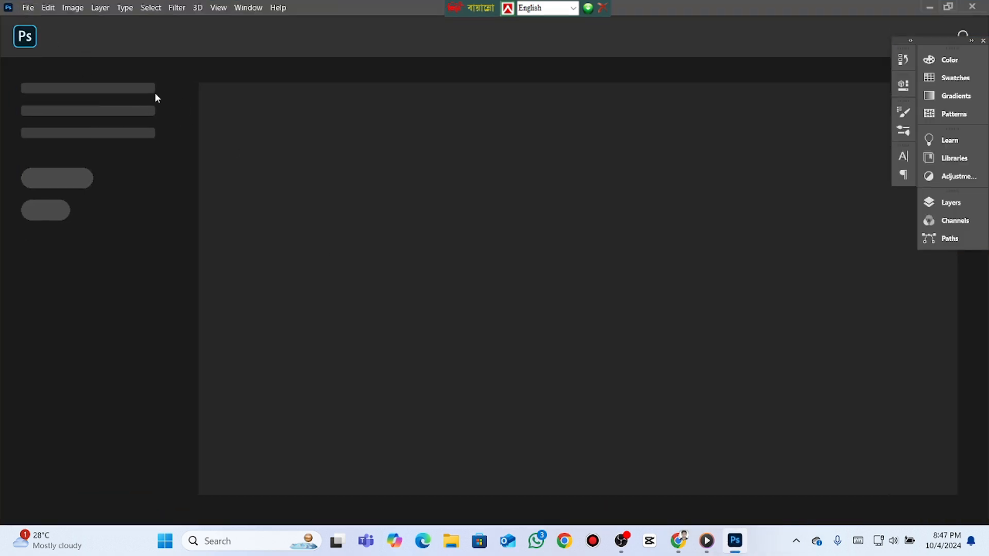
{"action": "left_click", "coordinate": [27, 9]}
{"action": "left_click", "coordinate": [39, 24]}
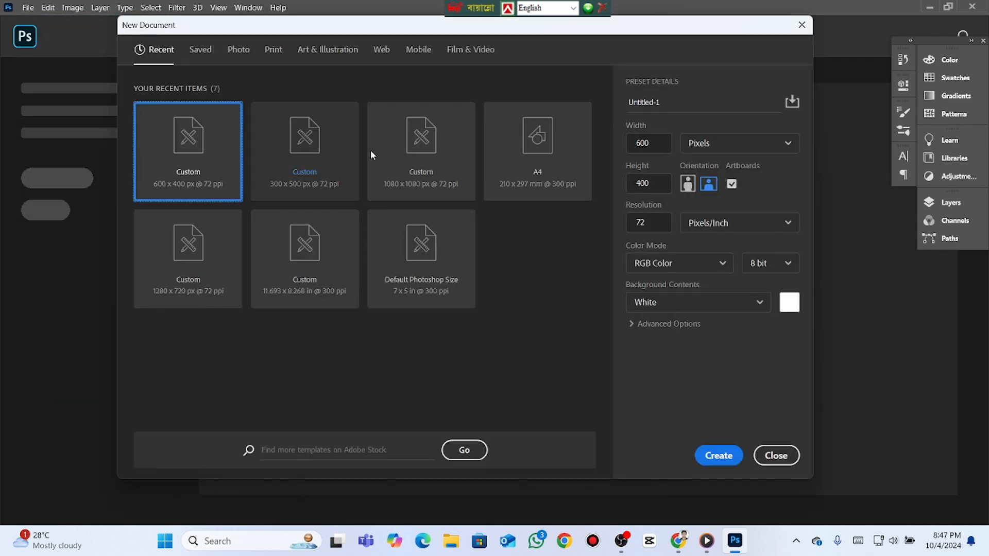
{"action": "left_click", "coordinate": [657, 184]}
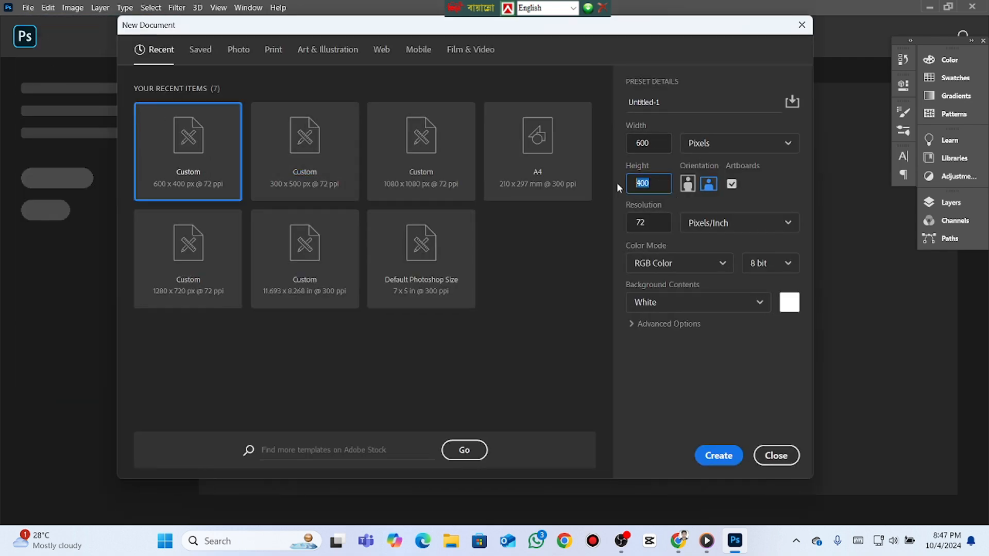
{"action": "type", "text": "600"}
{"action": "left_click", "coordinate": [659, 226]}
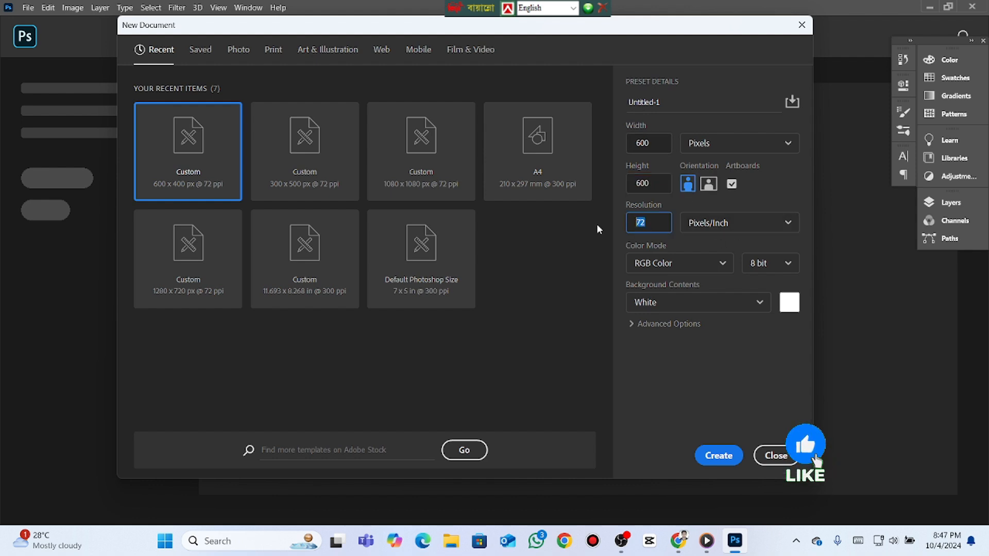
{"action": "type", "text": "300"}
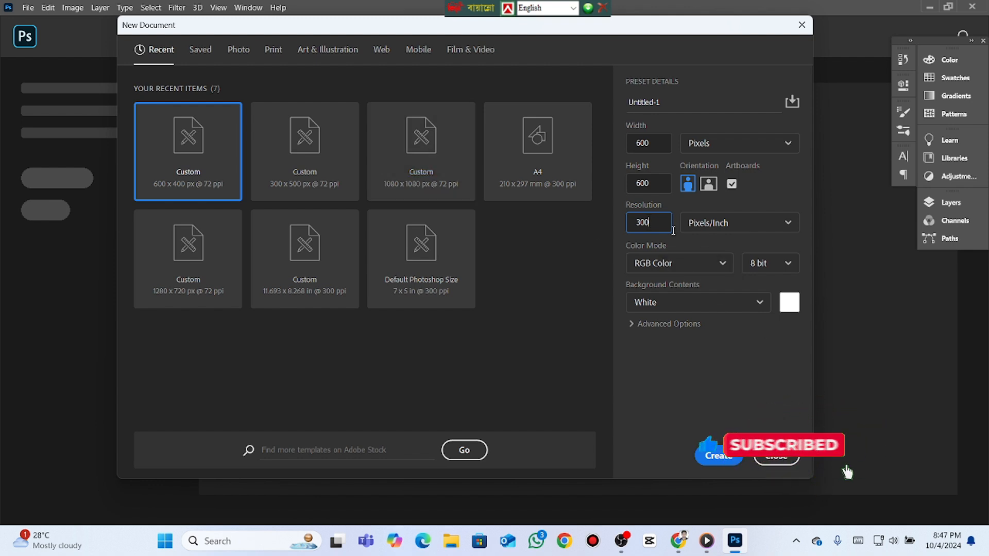
{"action": "left_click", "coordinate": [697, 263]}
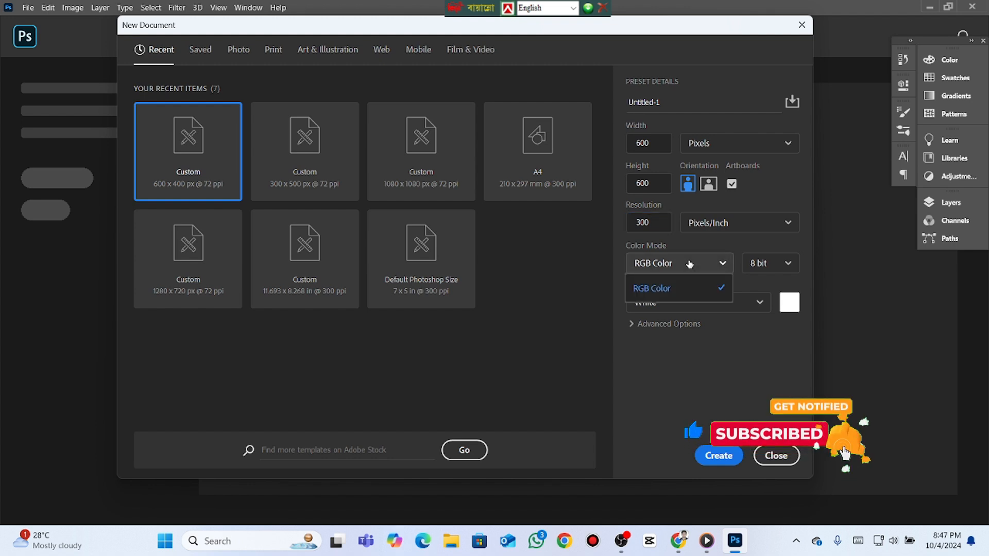
{"action": "left_click", "coordinate": [697, 262]}
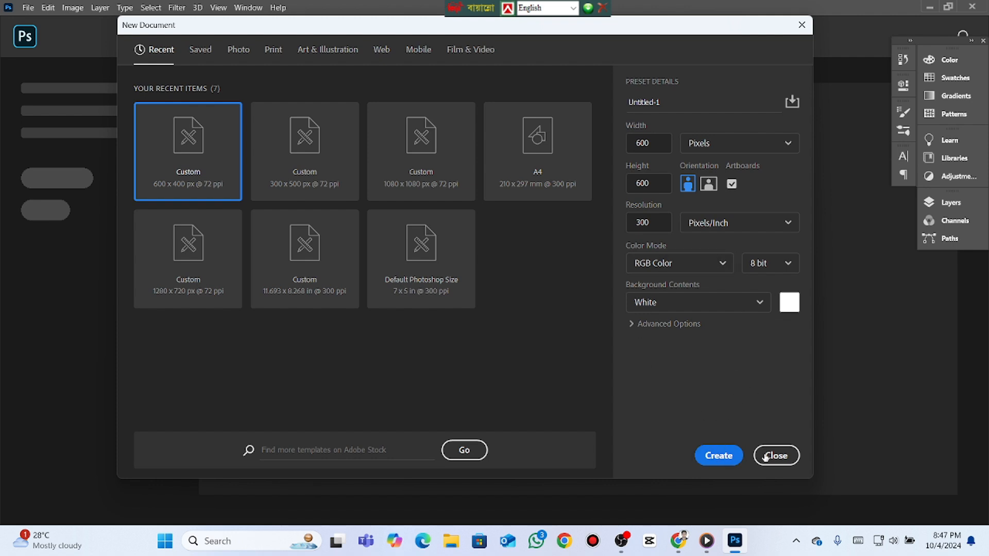
{"action": "left_click", "coordinate": [719, 456]}
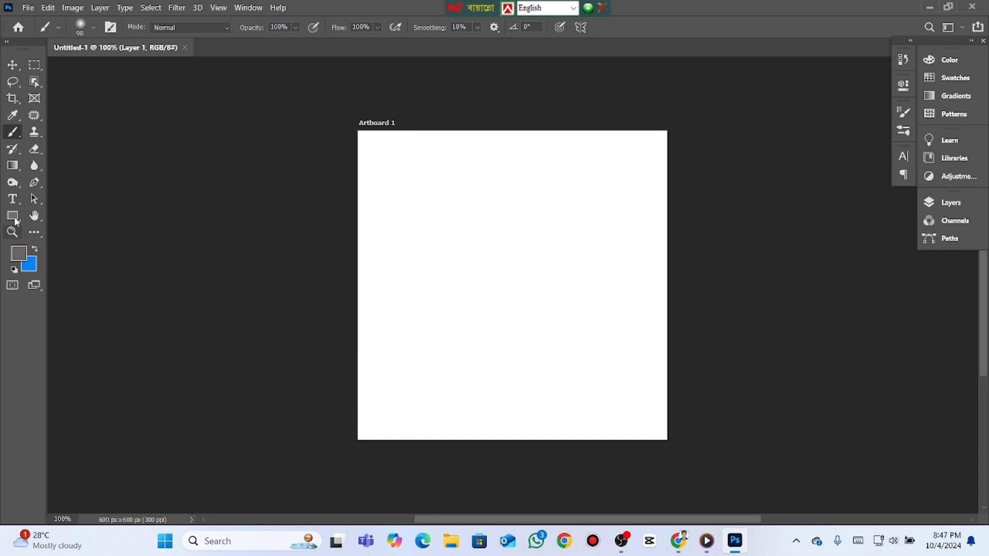
- Draw a rectangle about 603 x 600 px covering the whole artboard
{"action": "left_click", "coordinate": [14, 217]}
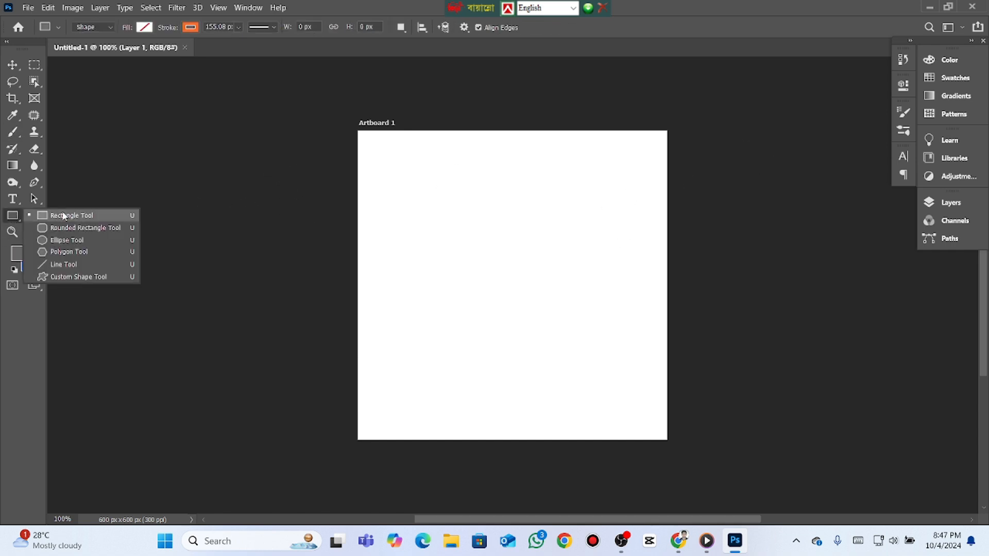
{"action": "left_click", "coordinate": [62, 218]}
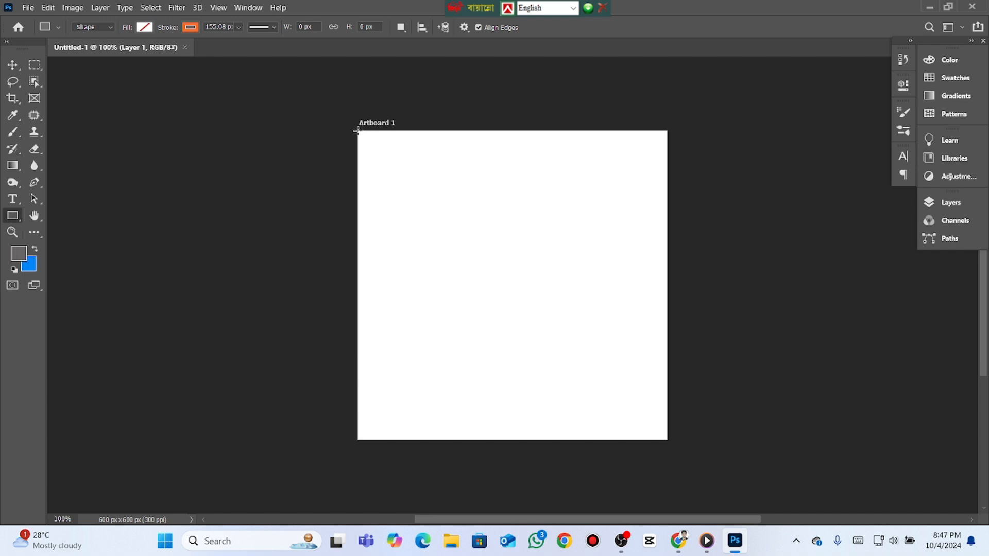
{"action": "left_click_drag", "start_coordinate": [357, 130], "coordinate": [669, 440]}
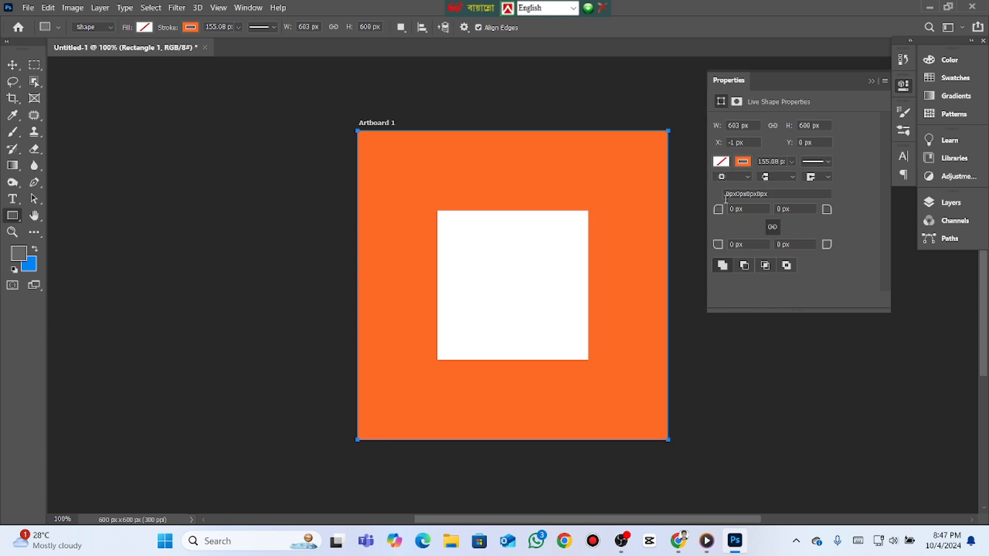
- Remove the rectangle's stroke and fill it with white
{"action": "left_click", "coordinate": [745, 163]}
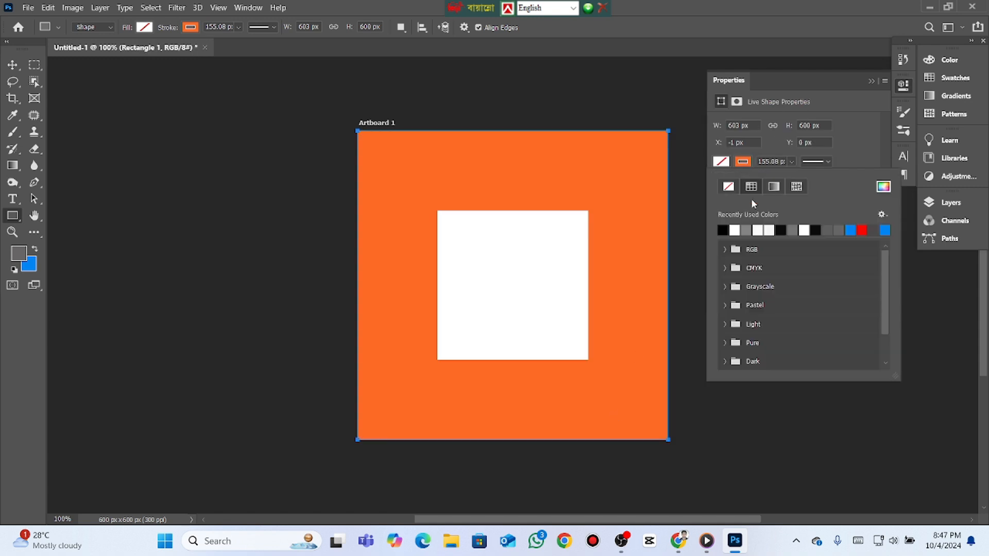
{"action": "left_click", "coordinate": [727, 186]}
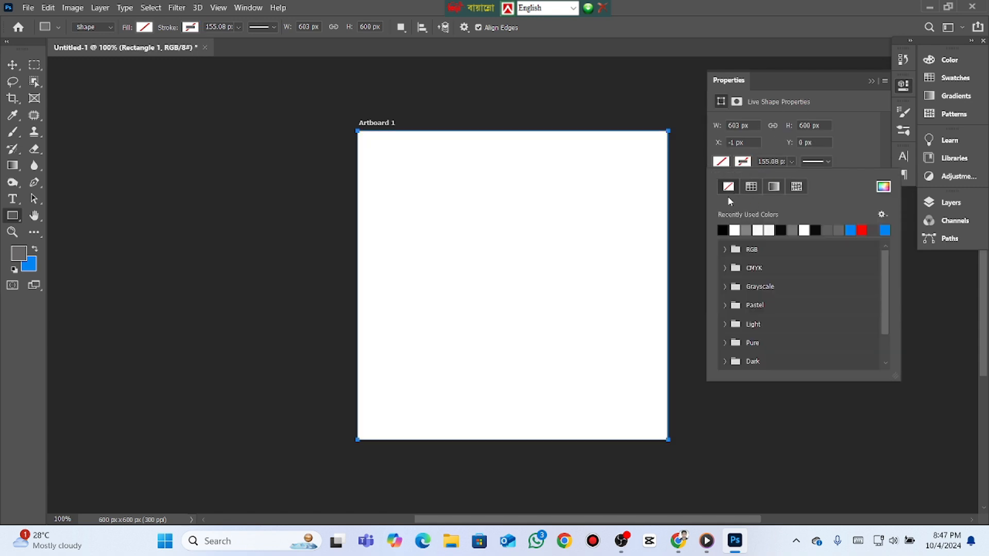
{"action": "left_click", "coordinate": [735, 230]}
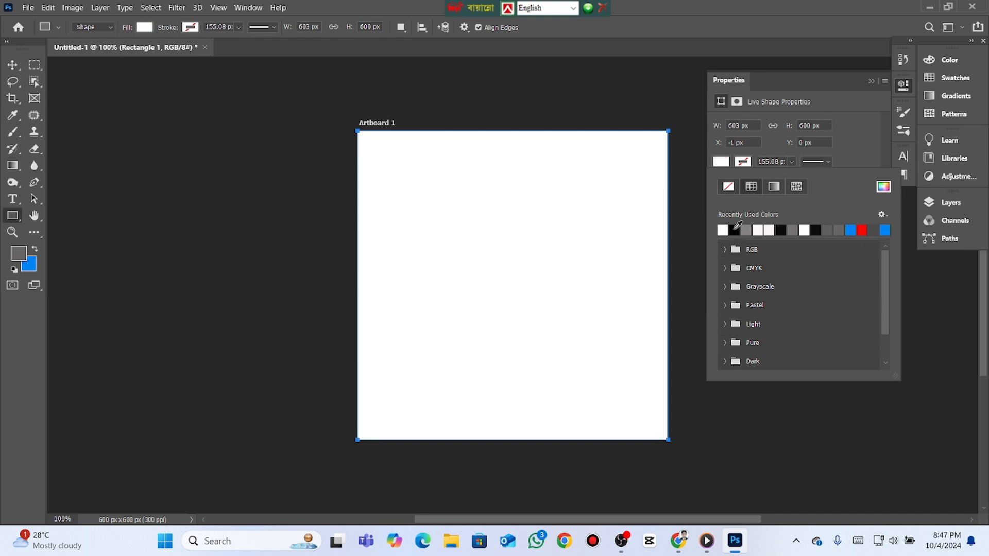
{"action": "left_click", "coordinate": [735, 230]}
{"action": "left_click", "coordinate": [735, 230]}
{"action": "left_click", "coordinate": [870, 82]}
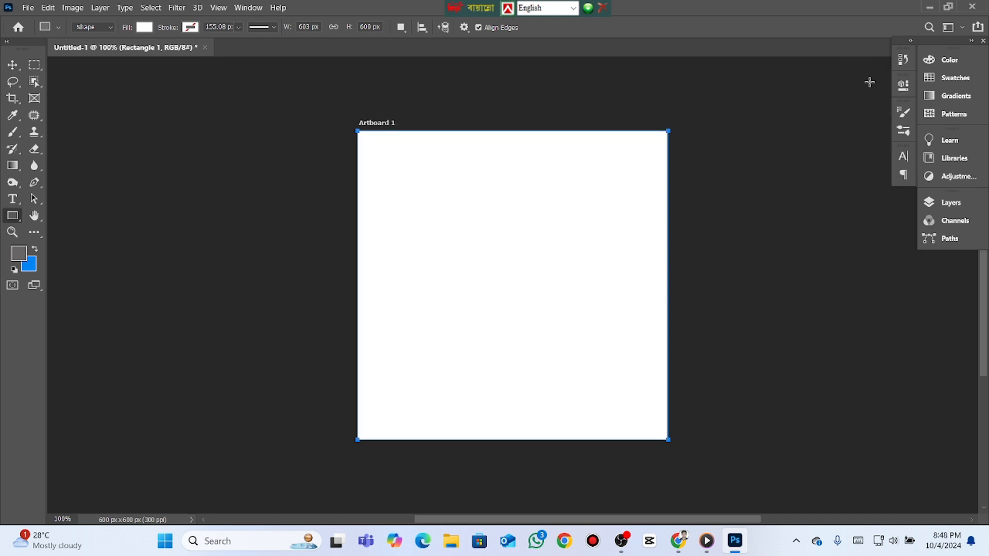
- Duplicate the rectangle layer and add a Gradient fill layer above the copy
{"action": "left_click", "coordinate": [951, 202]}
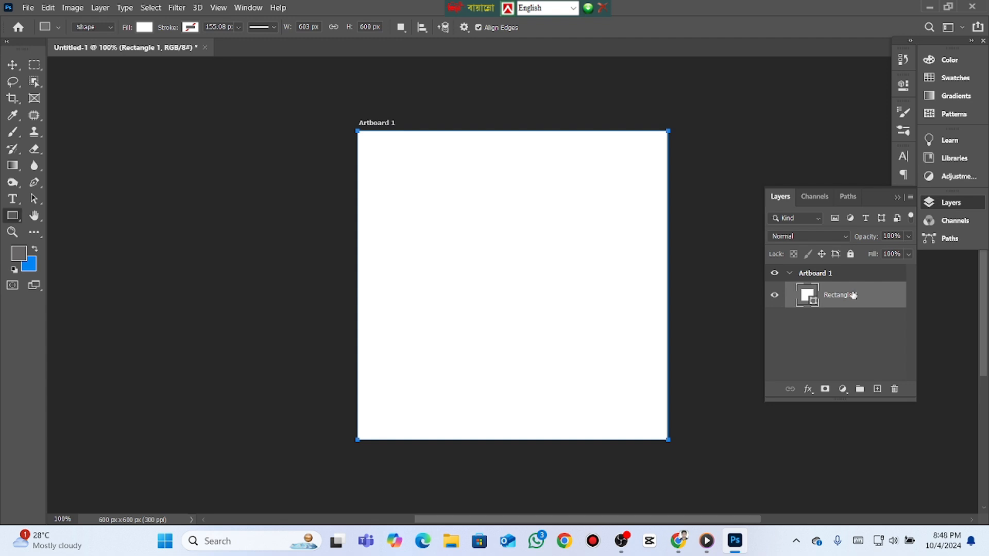
{"action": "left_click_drag", "start_coordinate": [853, 295], "coordinate": [878, 388]}
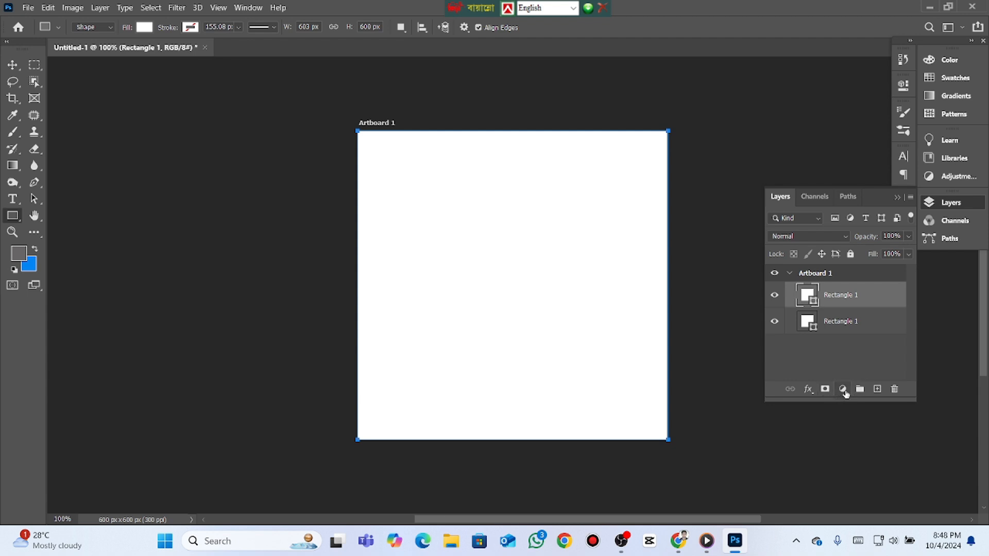
{"action": "left_click", "coordinate": [843, 391]}
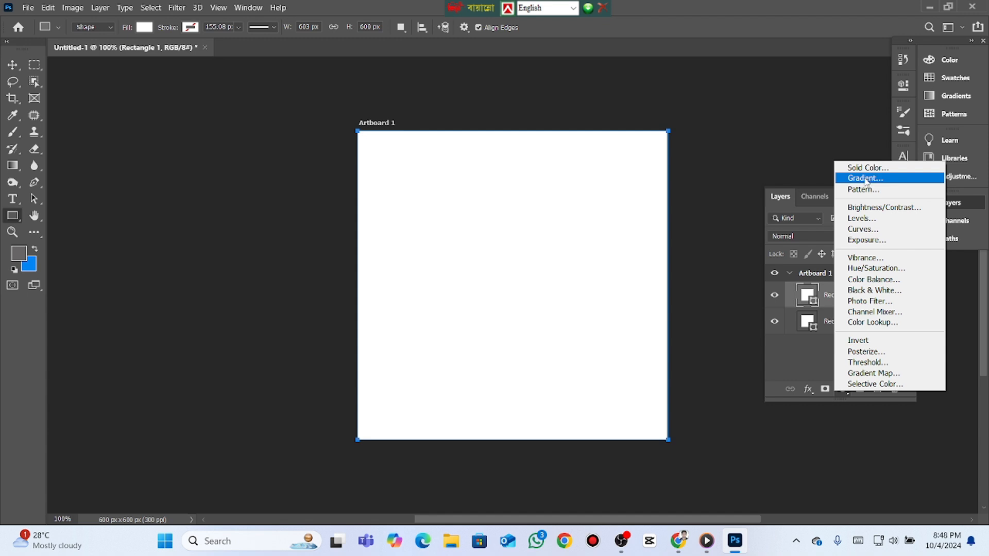
{"action": "left_click", "coordinate": [866, 179]}
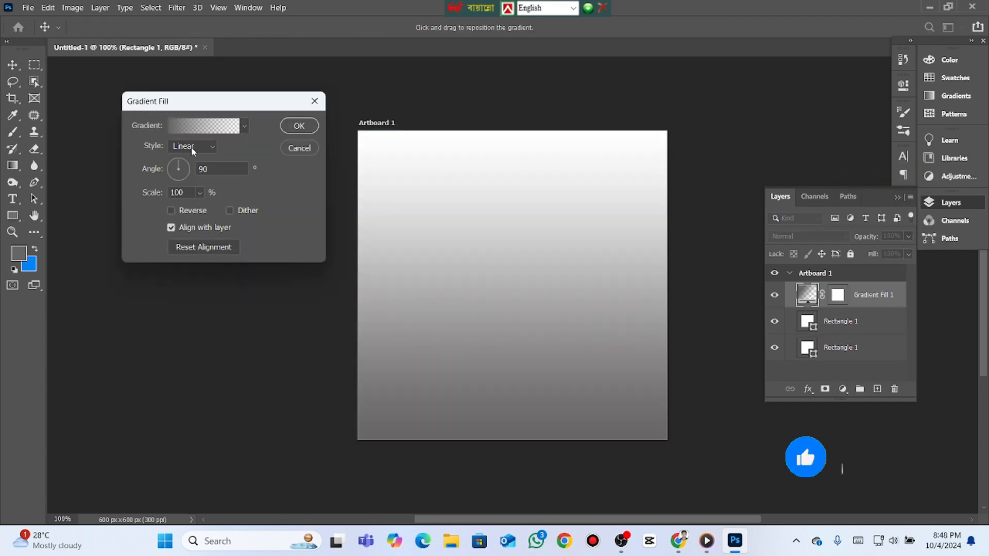
- Set the starting color stop of the fill layer's gradient to off-white #fcfafa
{"action": "left_click", "coordinate": [196, 130]}
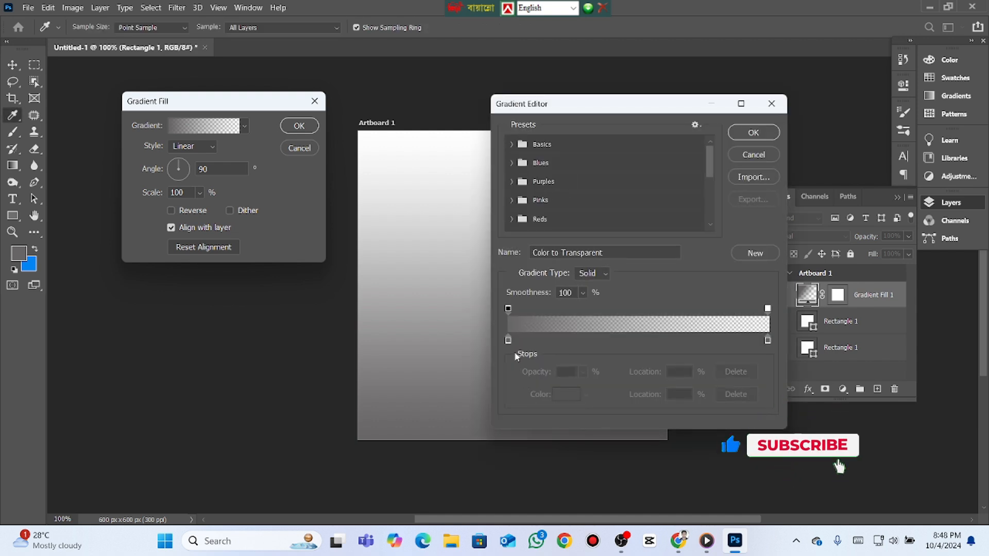
{"action": "left_click_drag", "start_coordinate": [612, 106], "coordinate": [697, 81]}
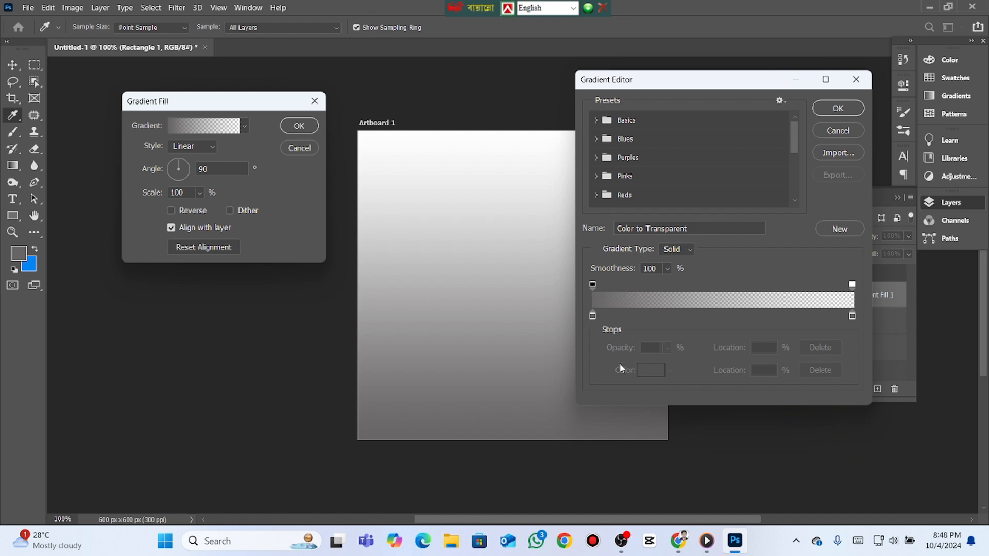
{"action": "left_click", "coordinate": [593, 316]}
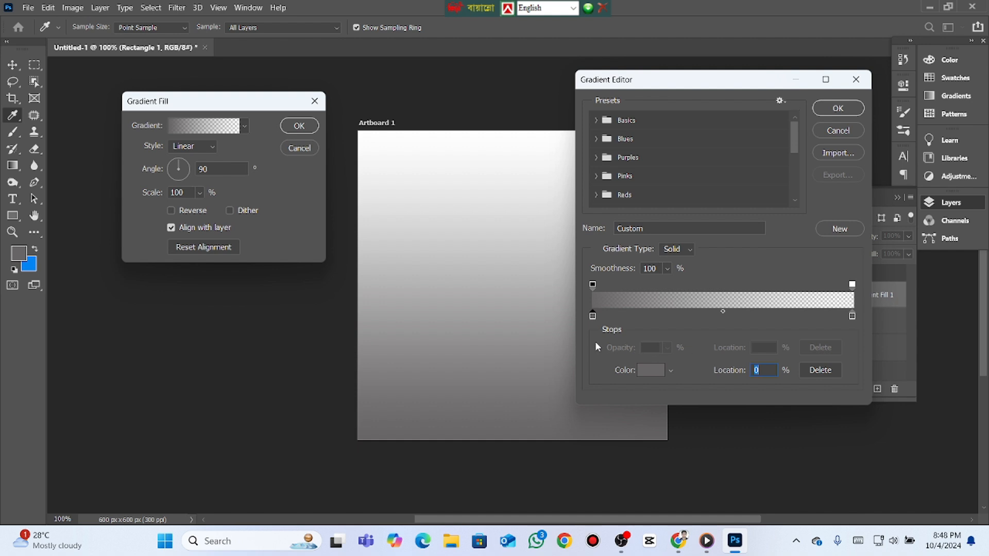
{"action": "left_click", "coordinate": [593, 286]}
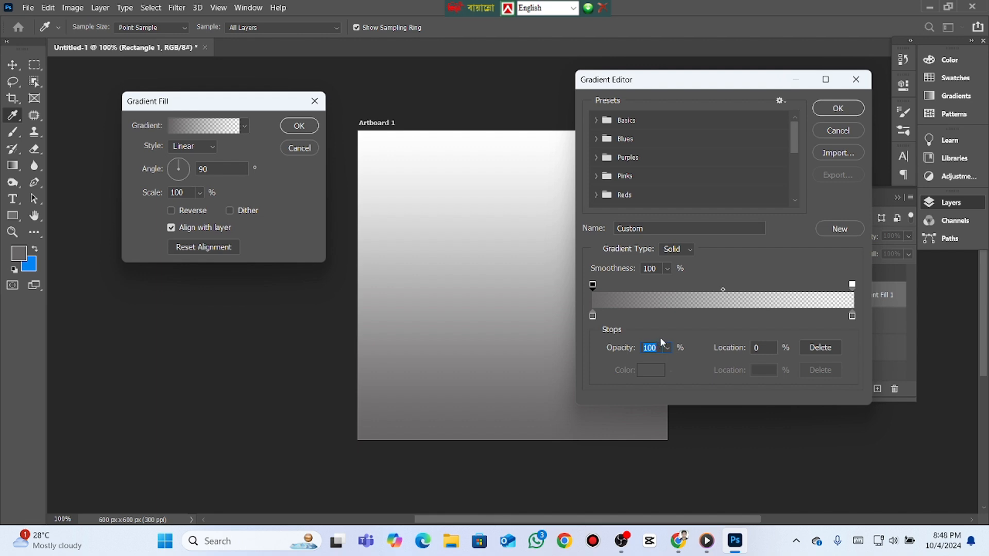
{"action": "left_click", "coordinate": [592, 316]}
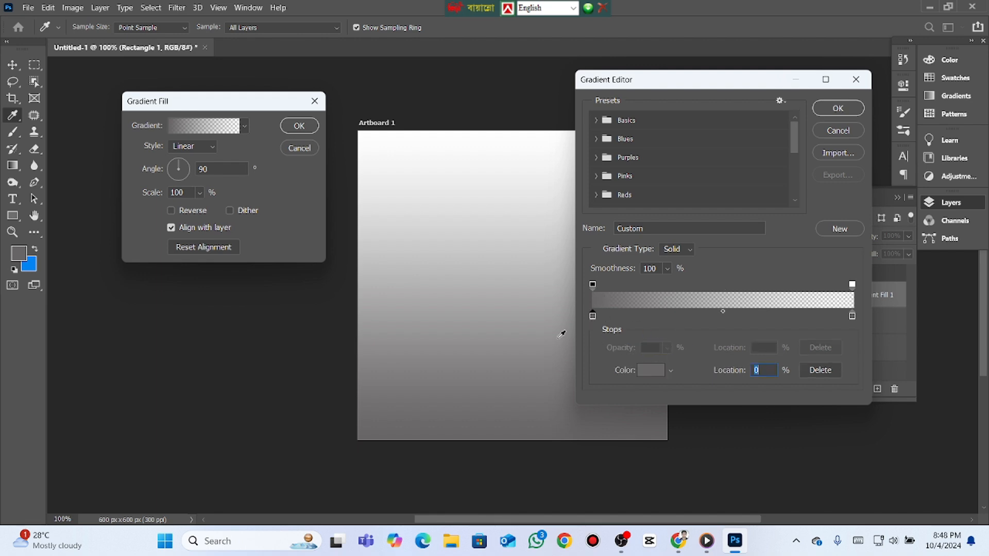
{"action": "double_click", "coordinate": [593, 316]}
{"action": "left_click_drag", "start_coordinate": [619, 242], "coordinate": [555, 190]}
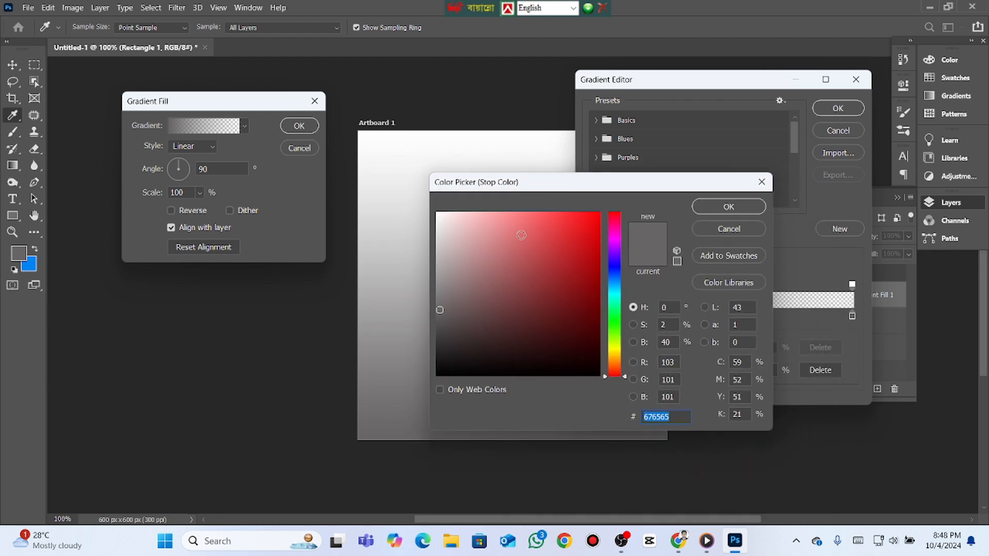
{"action": "left_click_drag", "start_coordinate": [438, 286], "coordinate": [437, 214]}
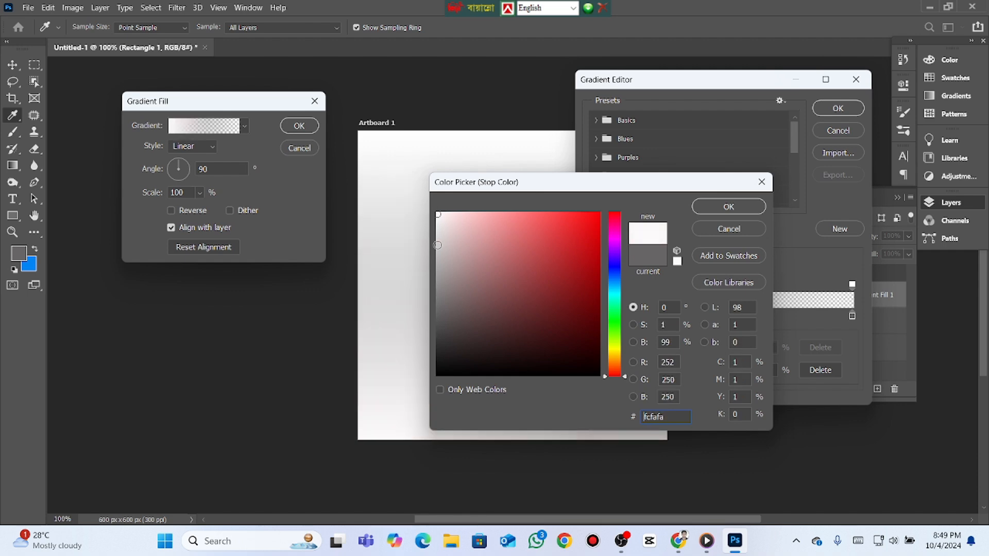
{"action": "left_click", "coordinate": [706, 206]}
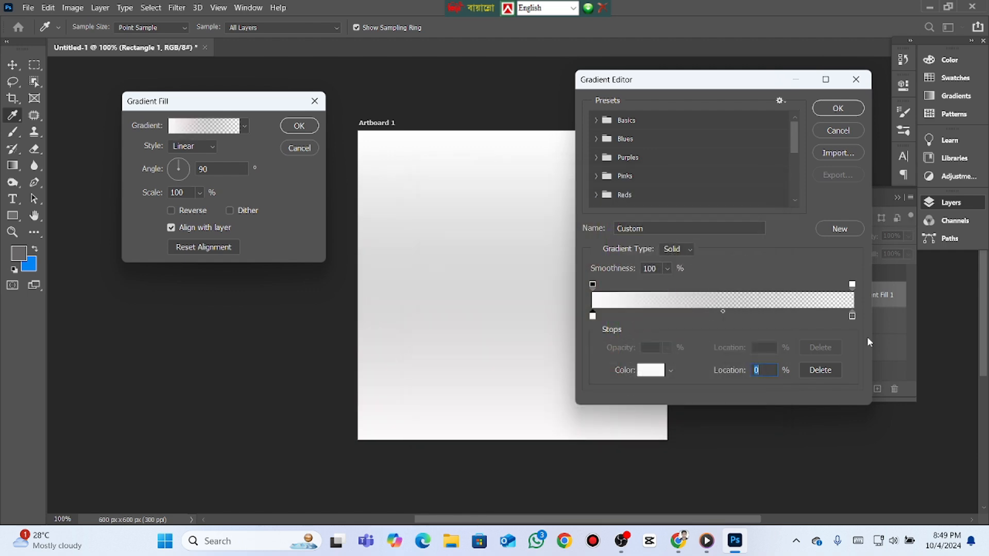
- Set the gradient's ending color stop to dark gray #4c4b4b and place it at the far end of the gradient
{"action": "left_click", "coordinate": [851, 315]}
{"action": "double_click", "coordinate": [852, 316]}
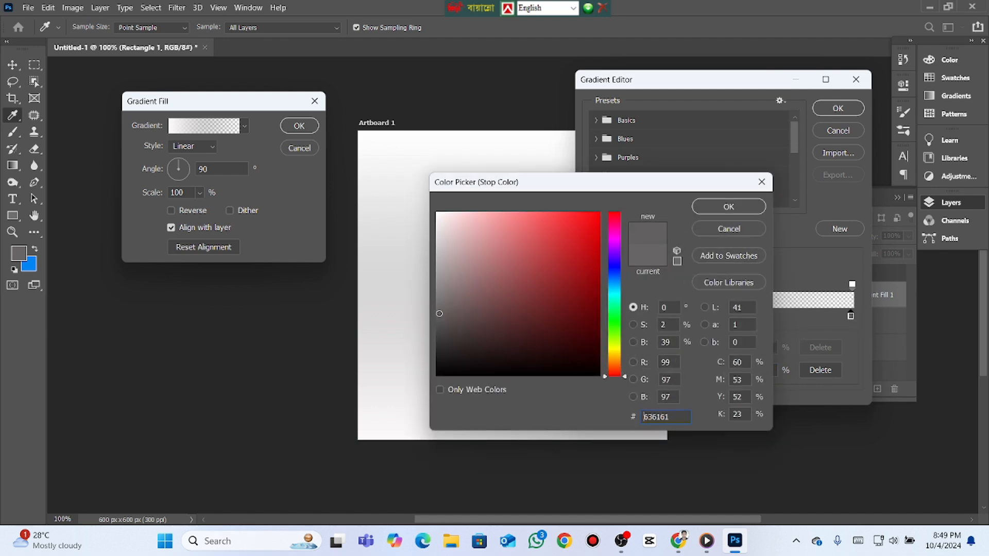
{"action": "left_click_drag", "start_coordinate": [440, 314], "coordinate": [439, 328]}
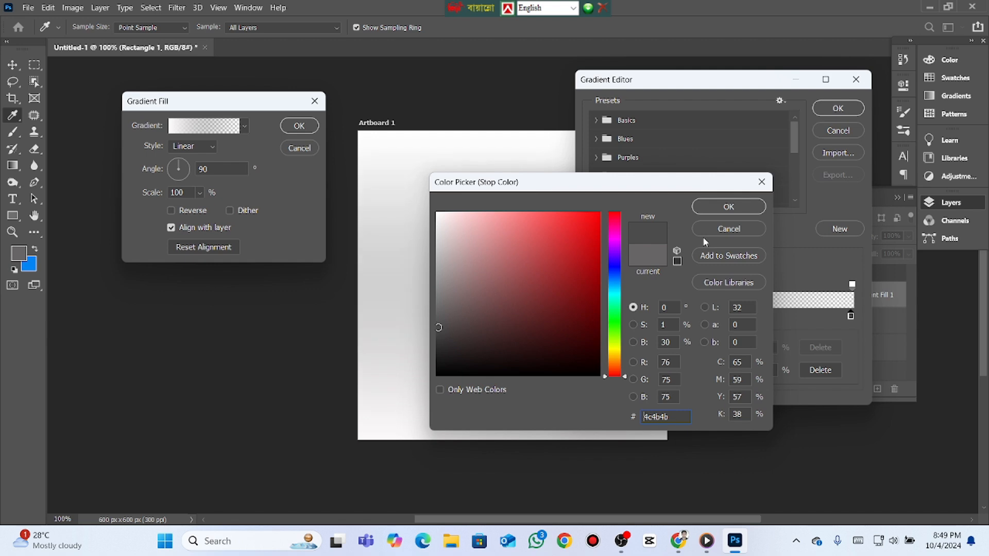
{"action": "left_click", "coordinate": [718, 211]}
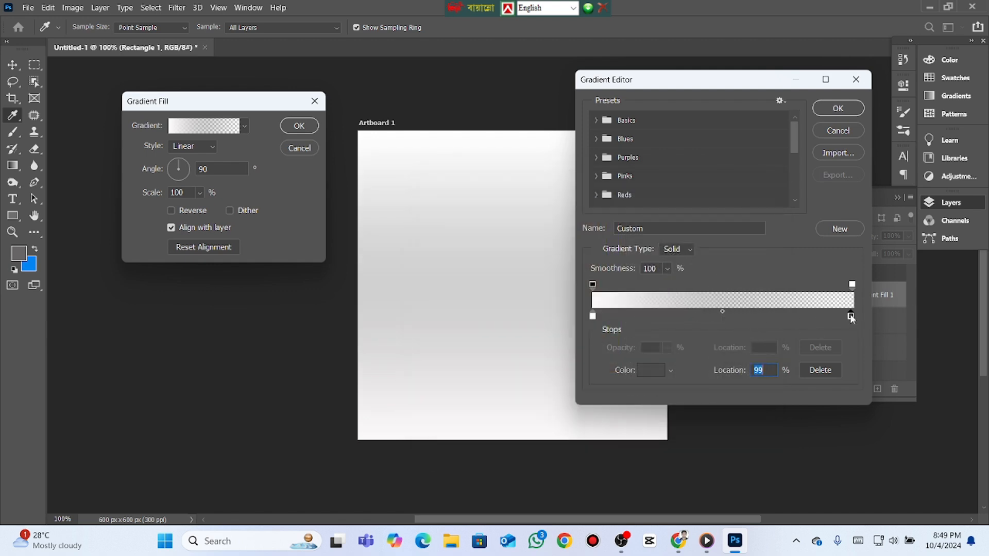
{"action": "left_click_drag", "start_coordinate": [851, 317], "coordinate": [857, 316]}
- Set the gradient's ending opacity stop to 100% and accept the gradient edits, moving the fill settings clear of the artboard's middle
{"action": "left_click", "coordinate": [852, 285]}
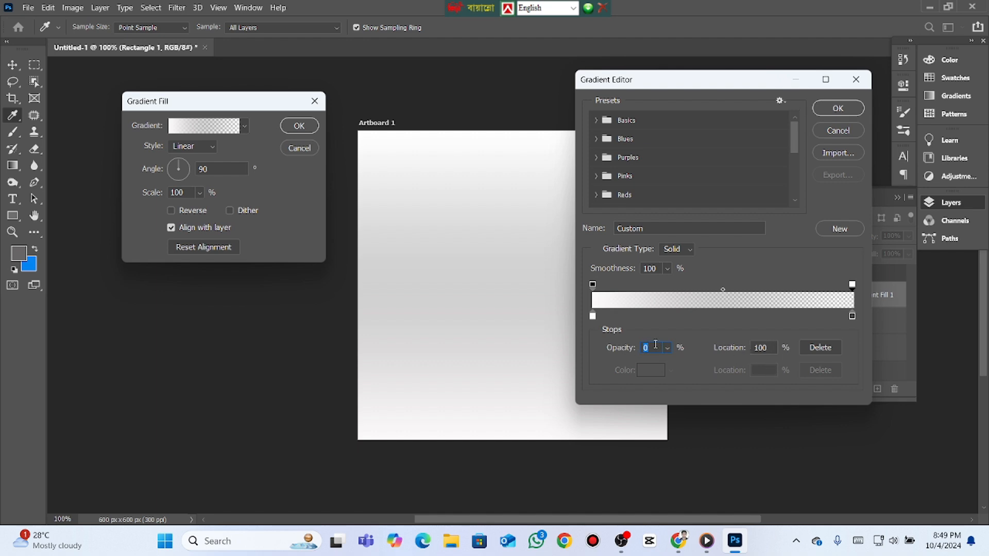
{"action": "type", "text": "100"}
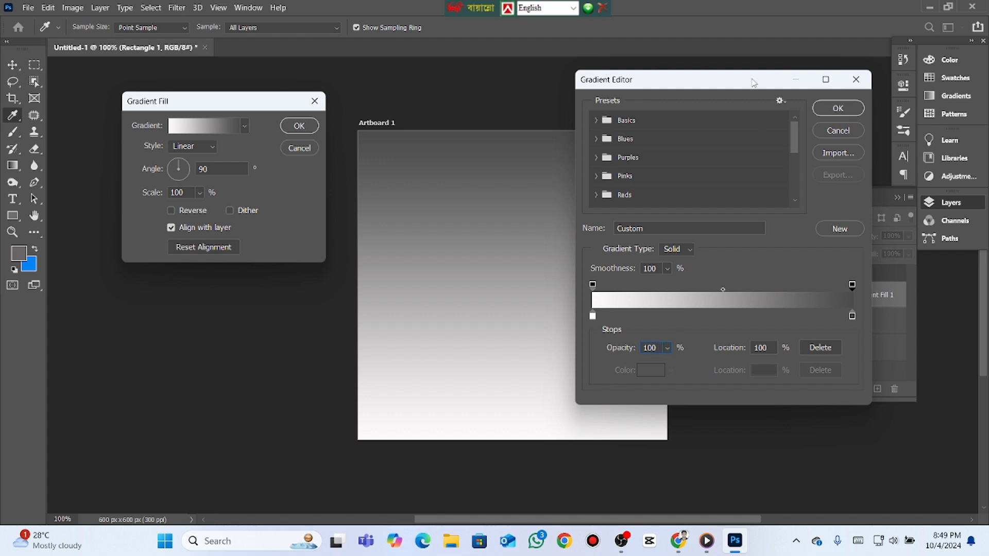
{"action": "left_click_drag", "start_coordinate": [754, 82], "coordinate": [819, 108]}
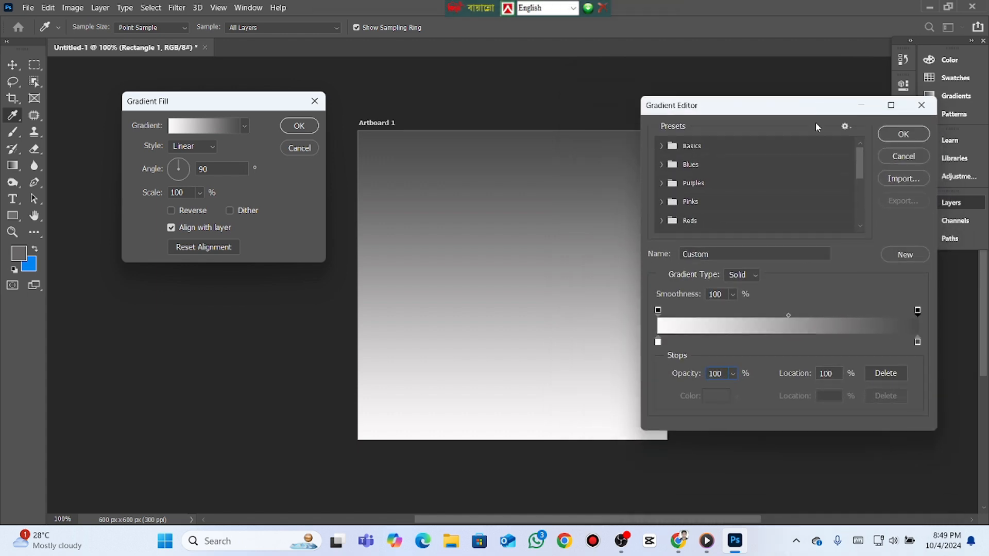
{"action": "left_click", "coordinate": [906, 134]}
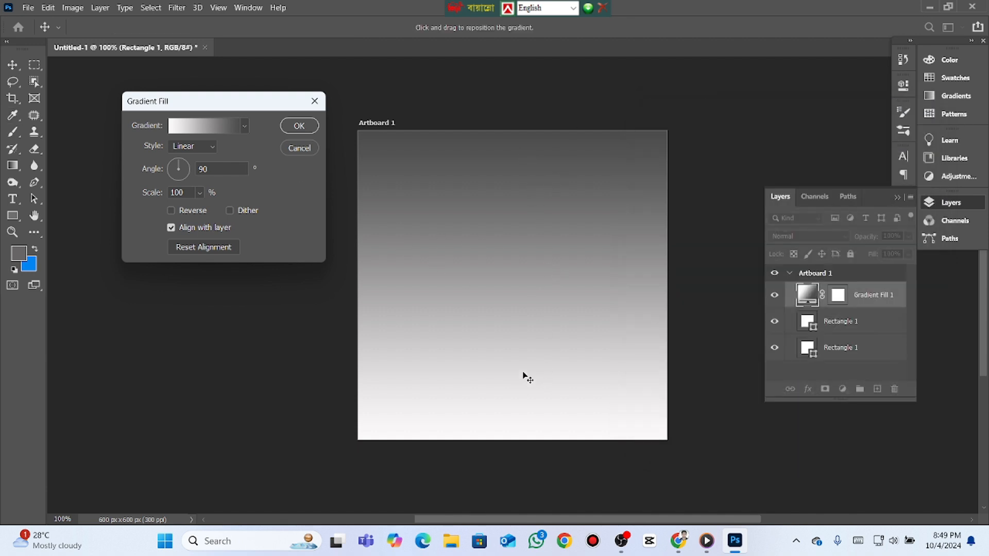
{"action": "left_click_drag", "start_coordinate": [266, 107], "coordinate": [735, 120]}
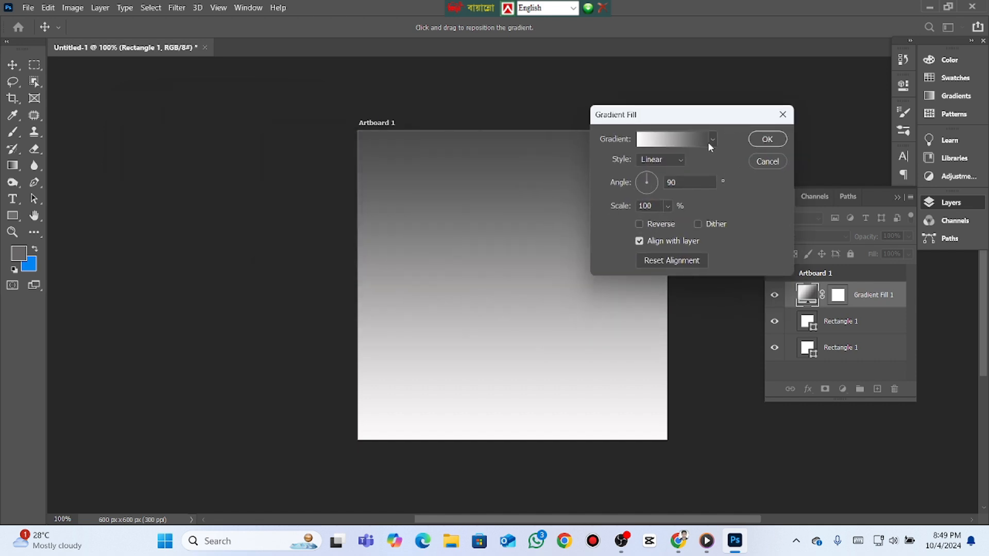
- Set the gradient fill's style to Radial and move its settings clear of the artboard
{"action": "left_click", "coordinate": [681, 161]}
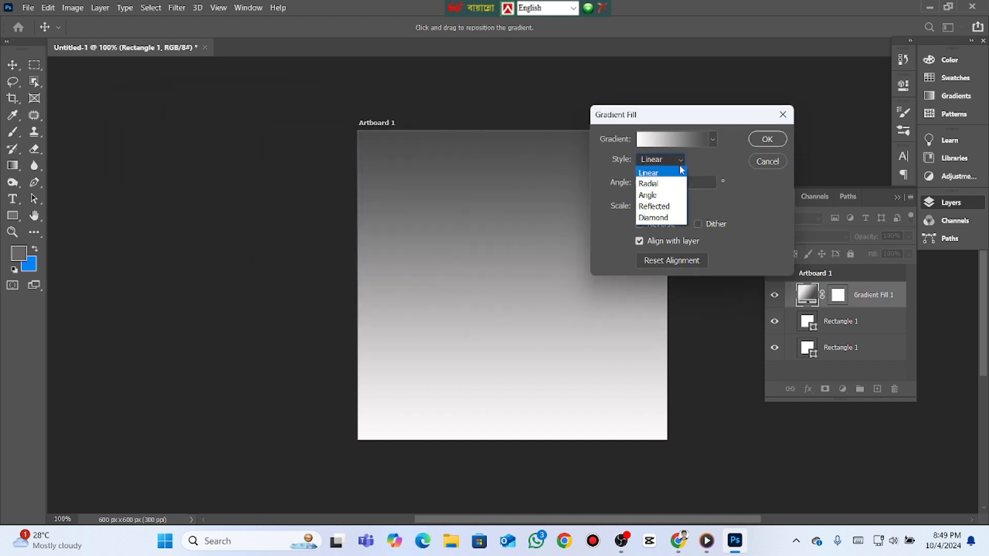
{"action": "left_click", "coordinate": [644, 186]}
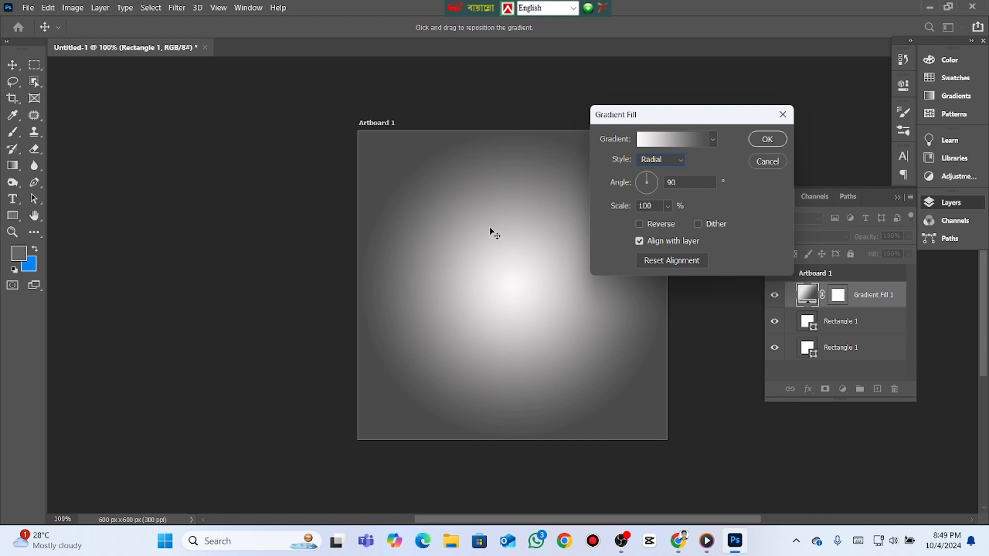
{"action": "left_click_drag", "start_coordinate": [715, 123], "coordinate": [799, 98]}
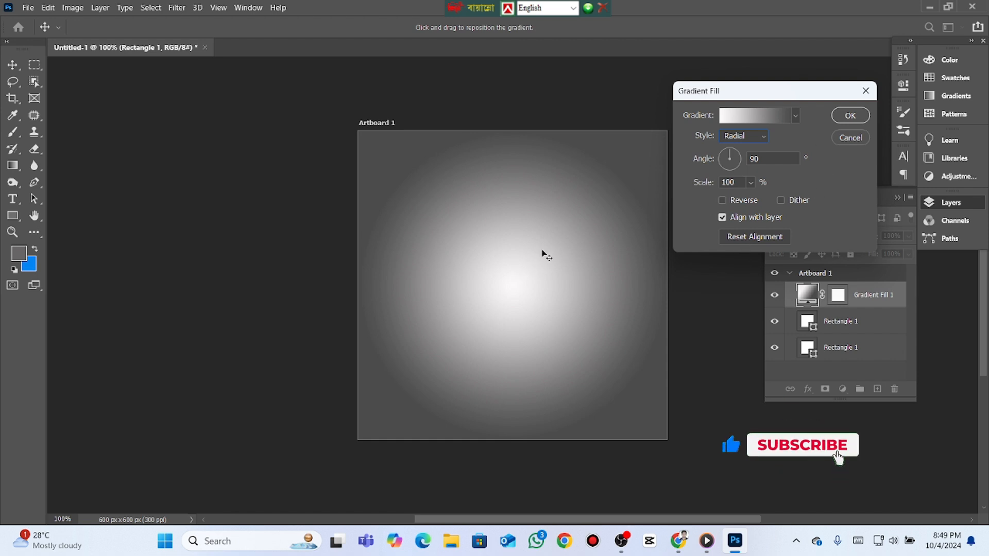
- Set the starting color stop of the fill layer's gradient to pale pinkish white #fff5f5
{"action": "left_click", "coordinate": [757, 115]}
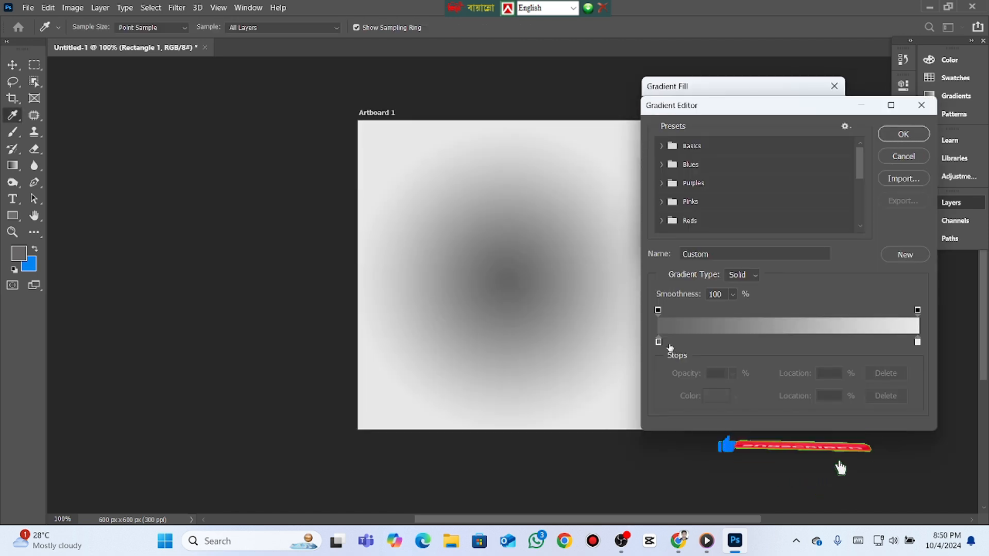
{"action": "left_click", "coordinate": [660, 342]}
{"action": "double_click", "coordinate": [660, 342]}
{"action": "left_click", "coordinate": [513, 207]}
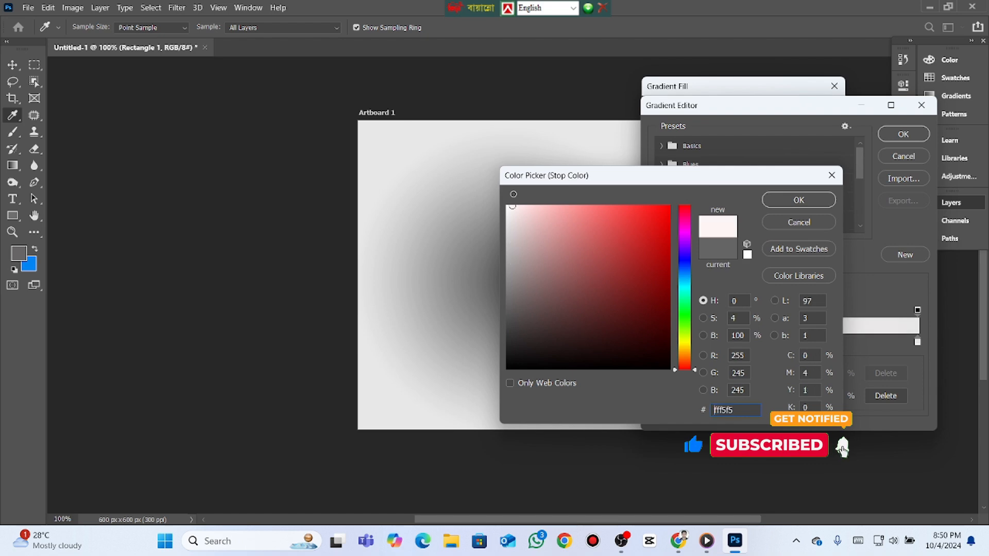
{"action": "left_click", "coordinate": [770, 203]}
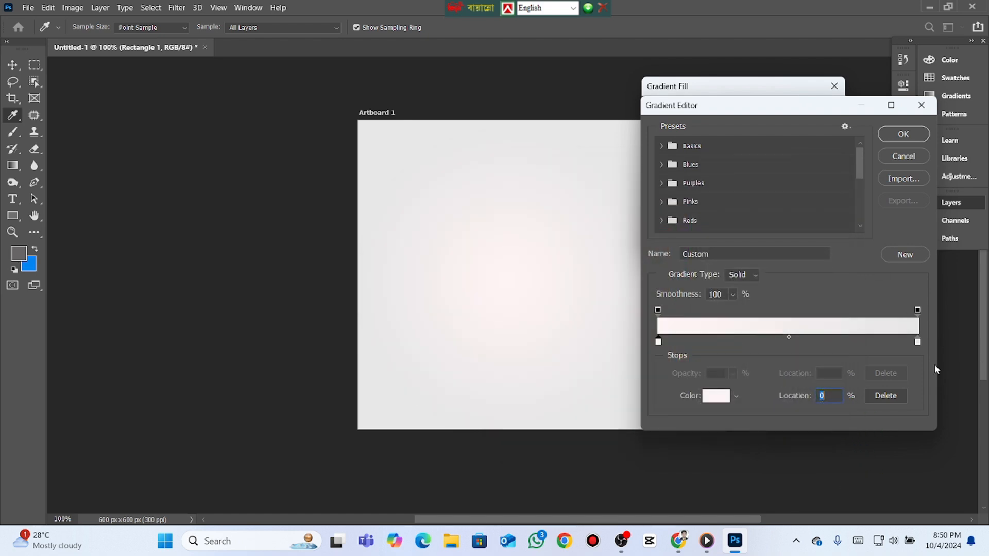
- Set the gradient's ending color stop to medium gray #807d7d and accept the gradient fill
{"action": "double_click", "coordinate": [918, 342]}
{"action": "left_click_drag", "start_coordinate": [548, 289], "coordinate": [510, 286]}
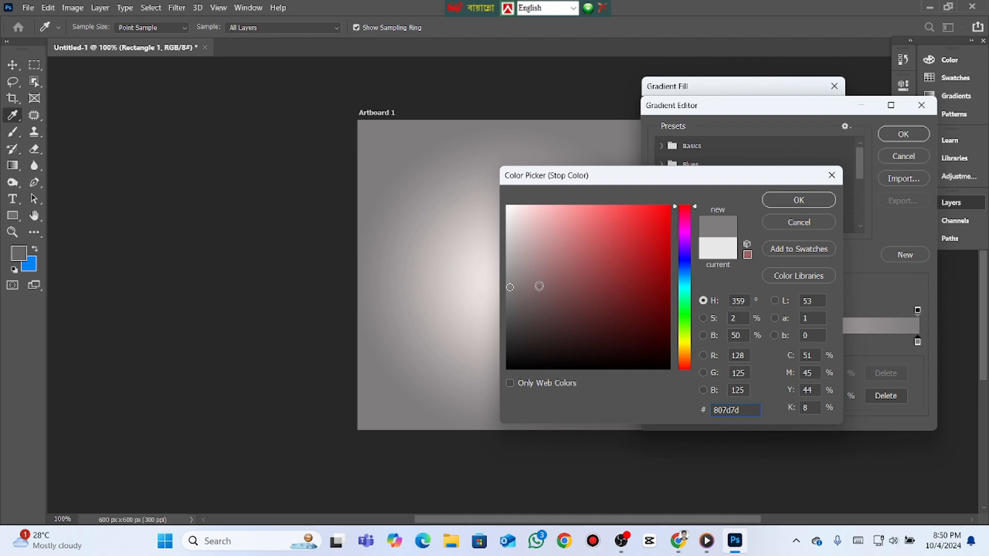
{"action": "left_click_drag", "start_coordinate": [724, 178], "coordinate": [793, 191]}
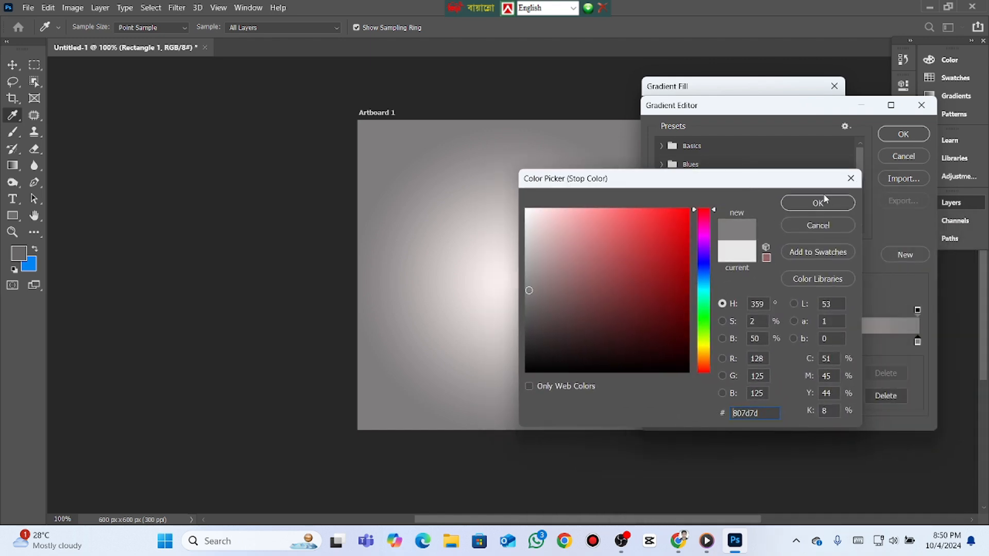
{"action": "left_click", "coordinate": [819, 202]}
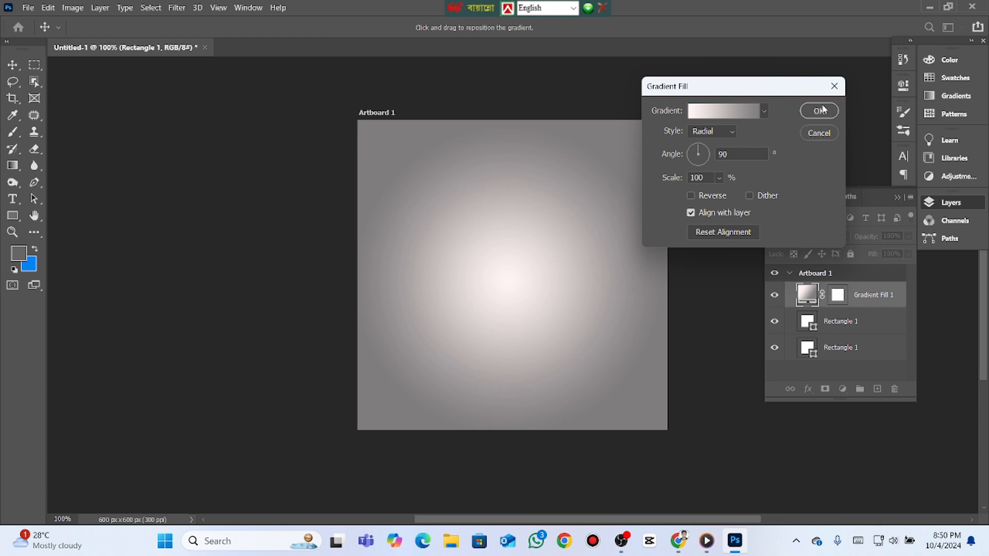
{"action": "left_click", "coordinate": [820, 111]}
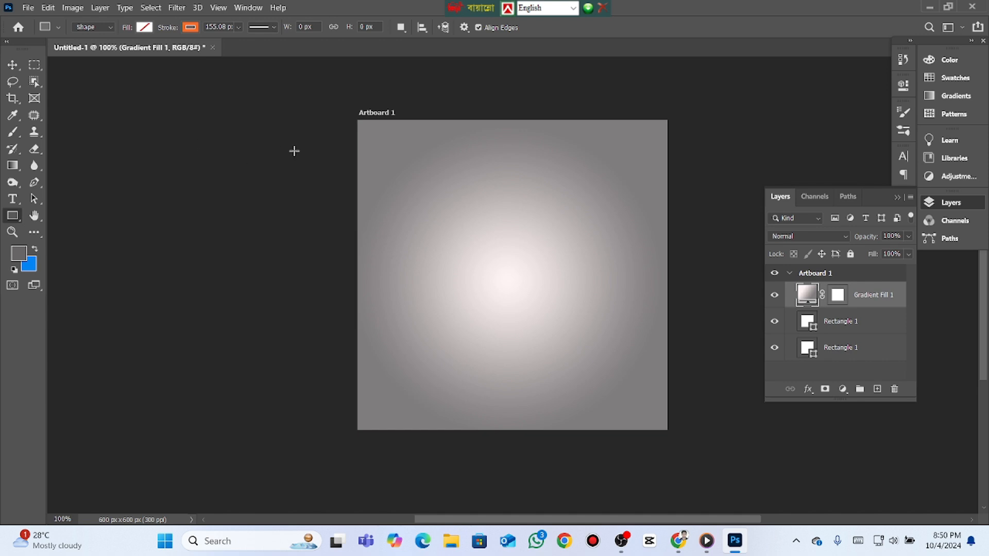
- Open the portrait photo WhatsApp_Image_2024-09-30_at_21.49.11_a3bfcd00-removebg-preview (1).png from the Downloads folder
{"action": "left_click", "coordinate": [33, 8]}
{"action": "left_click", "coordinate": [36, 31]}
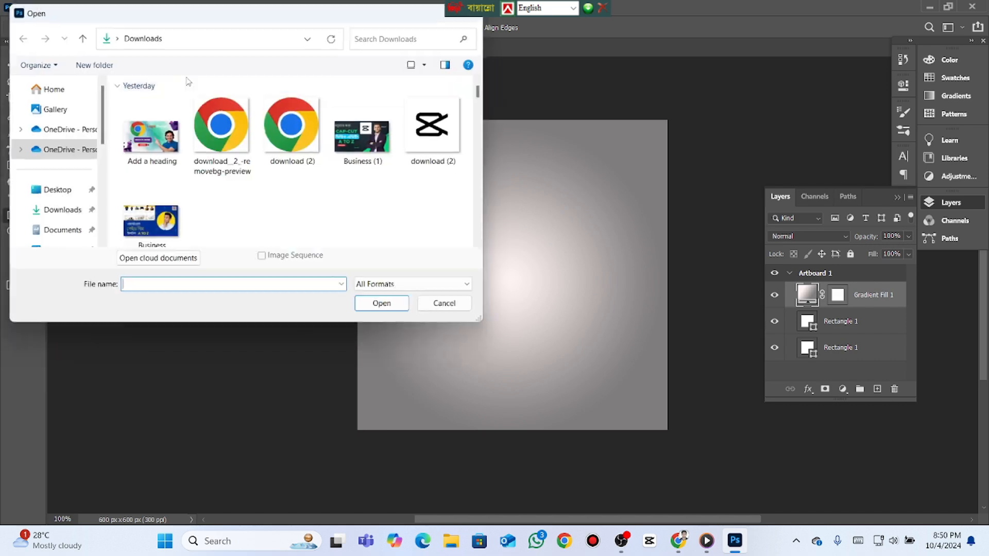
{"action": "scroll", "coordinate": [252, 170], "scroll_direction": "down", "scroll_amount": 8}
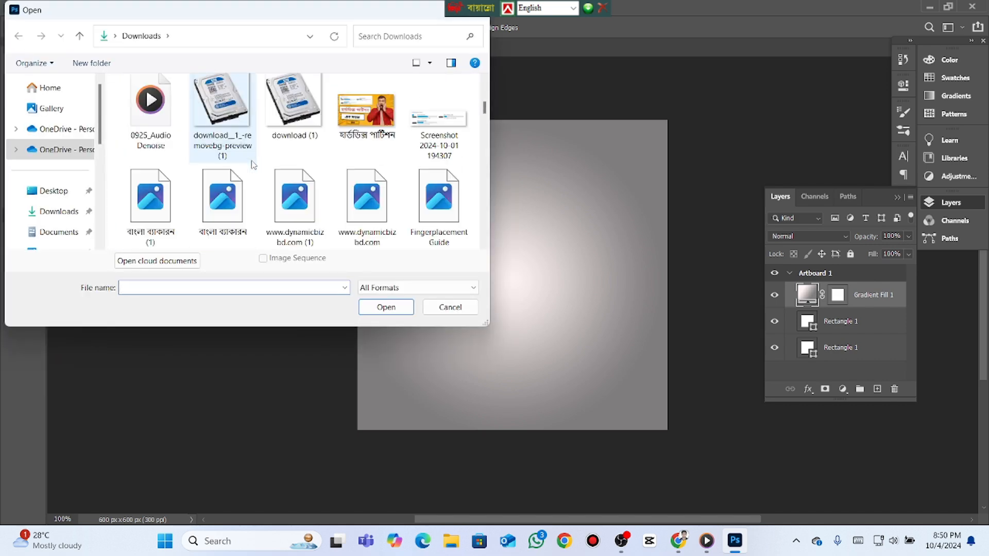
{"action": "scroll", "coordinate": [252, 170], "scroll_direction": "up", "scroll_amount": 2}
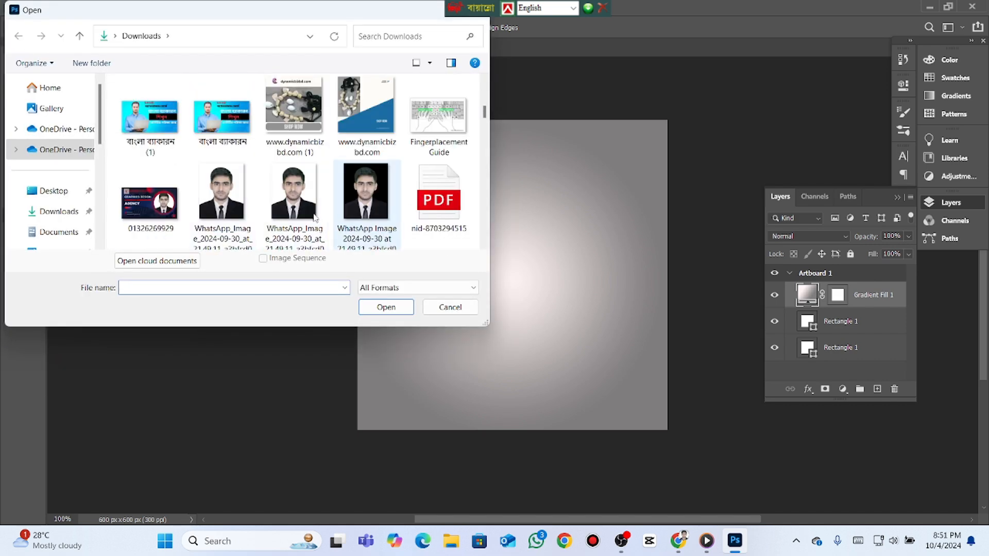
{"action": "left_click", "coordinate": [220, 199]}
{"action": "left_click", "coordinate": [395, 306]}
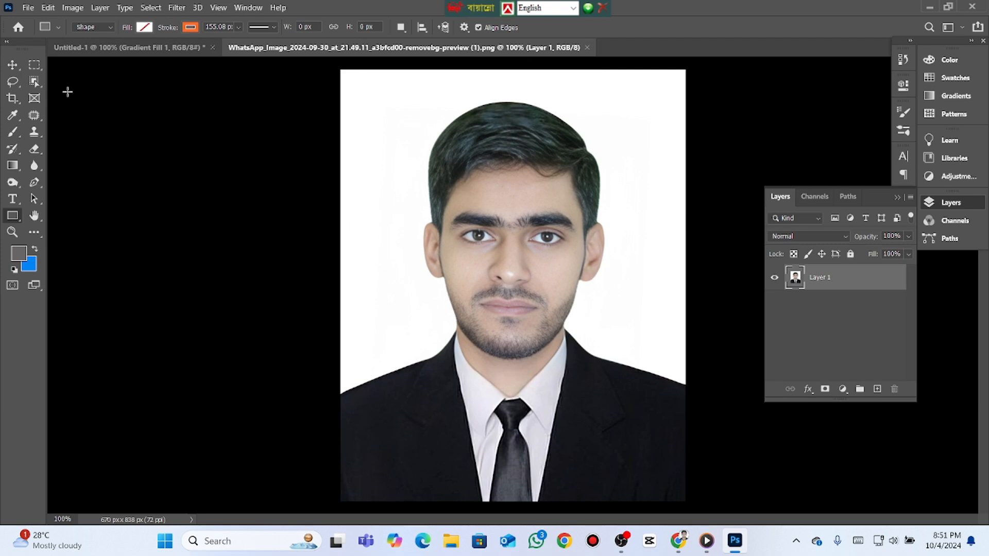
- Select the man in the portrait with the Object Selection tool and move him onto the artboard in Untitled-1
{"action": "left_click", "coordinate": [34, 82]}
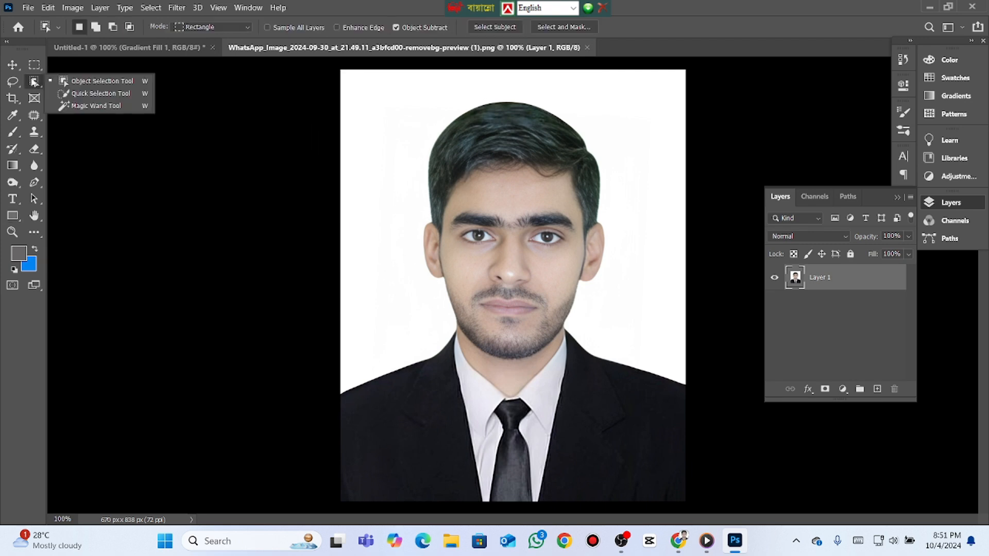
{"action": "left_click", "coordinate": [67, 82]}
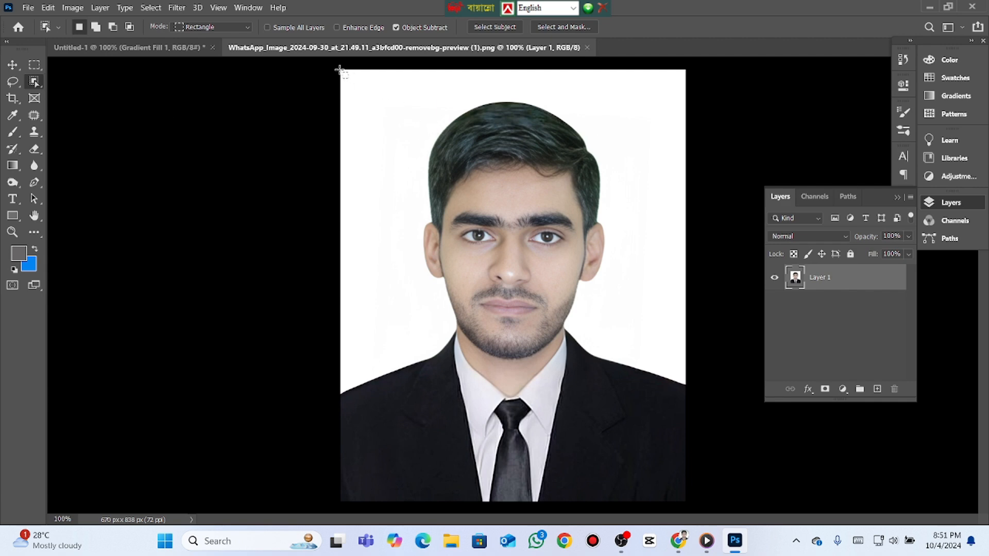
{"action": "left_click_drag", "start_coordinate": [340, 70], "coordinate": [682, 500]}
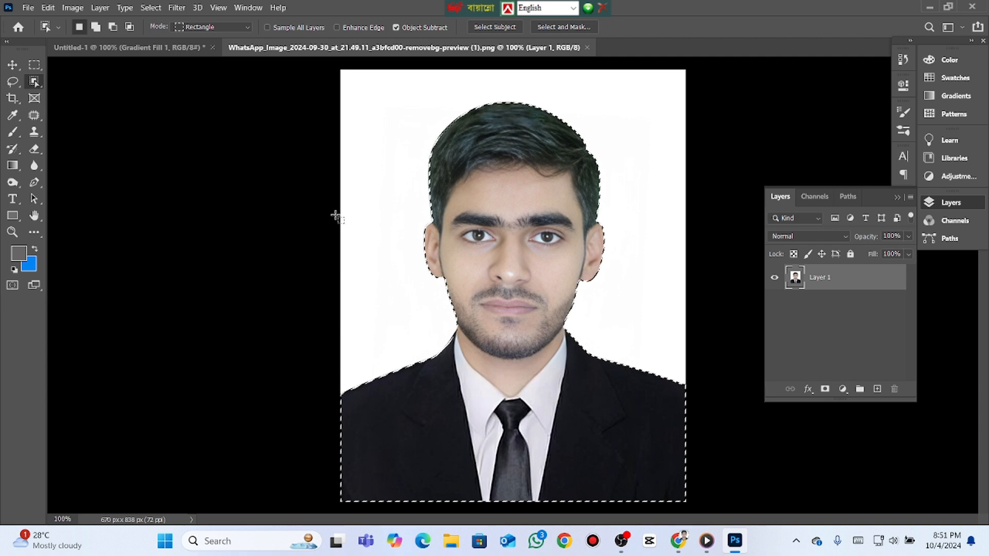
{"action": "key", "text": "v"}
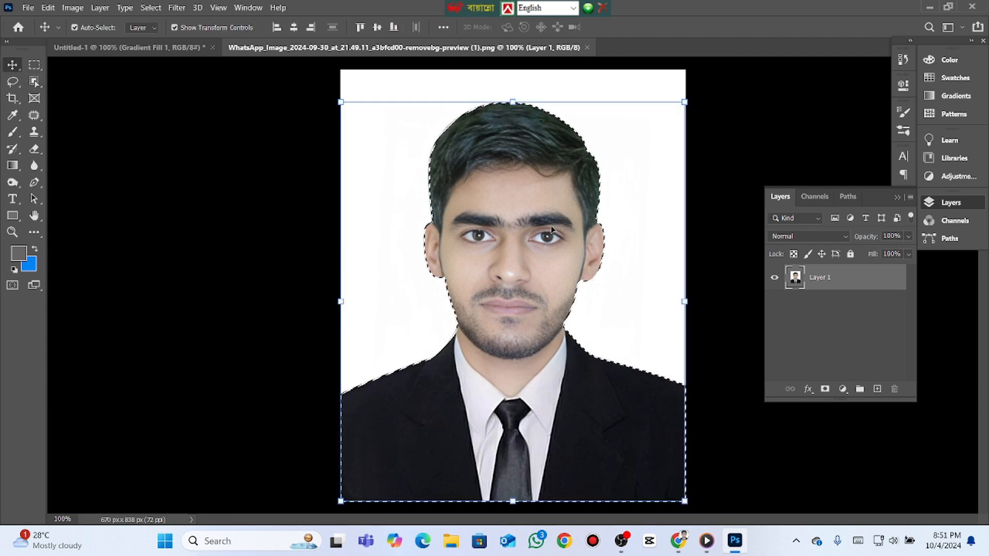
{"action": "left_click_drag", "start_coordinate": [520, 200], "coordinate": [170, 47]}
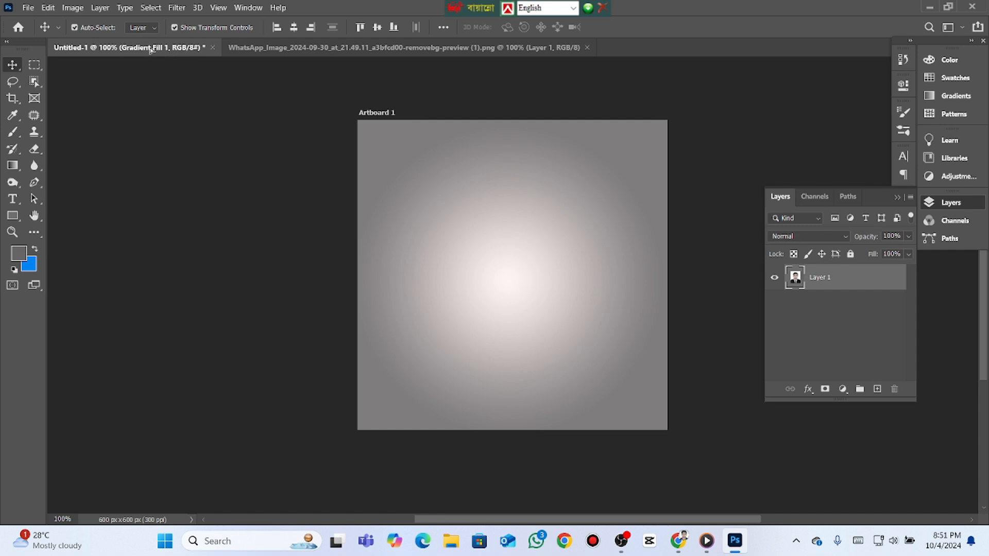
{"action": "left_click_drag", "start_coordinate": [160, 64], "coordinate": [509, 229]}
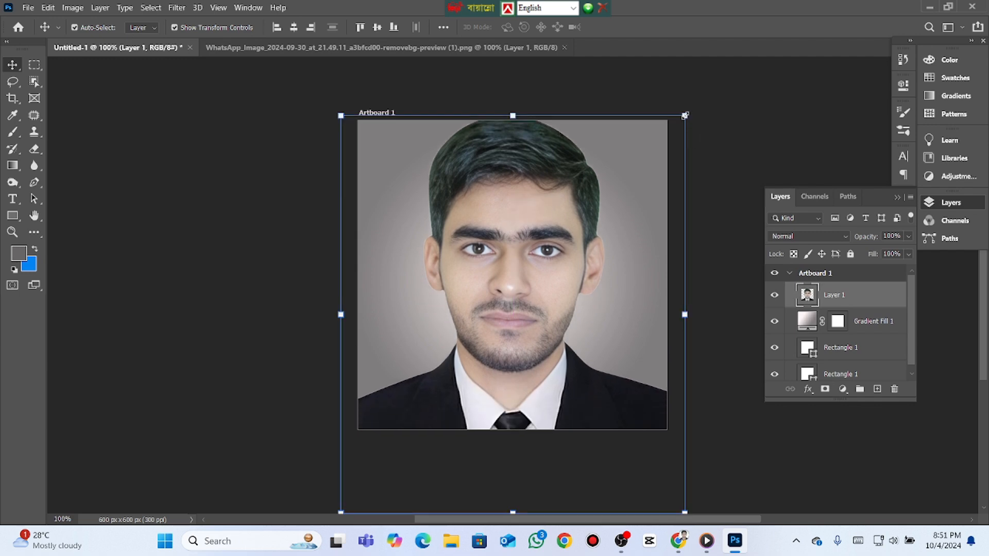
- Scale the portrait down proportionally to about 75% and center it horizontally against the artboard's bottom edge
{"action": "left_click_drag", "start_coordinate": [684, 115], "coordinate": [590, 227]}
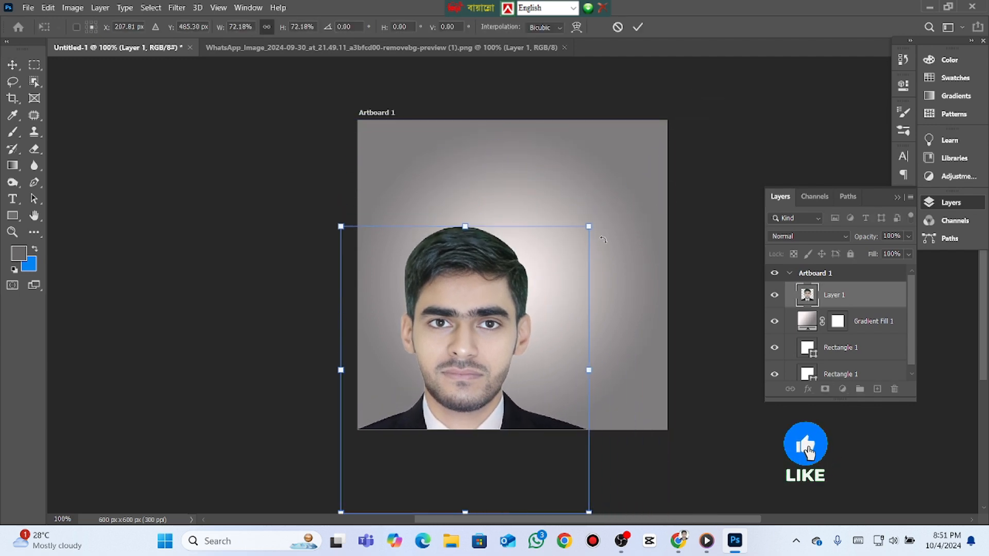
{"action": "left_click_drag", "start_coordinate": [429, 315], "coordinate": [447, 230]}
{"action": "left_click_drag", "start_coordinate": [611, 142], "coordinate": [626, 121]}
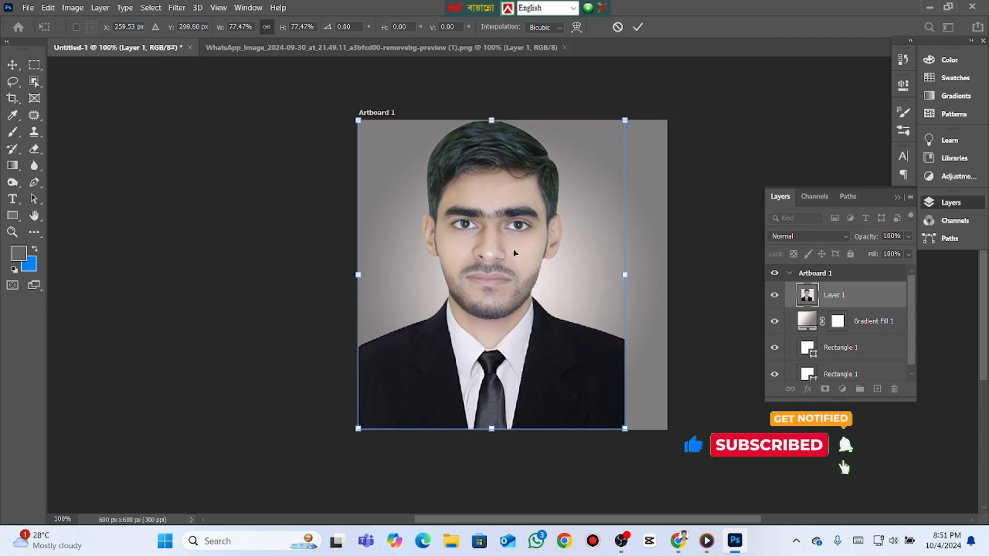
{"action": "left_click_drag", "start_coordinate": [514, 253], "coordinate": [533, 253]}
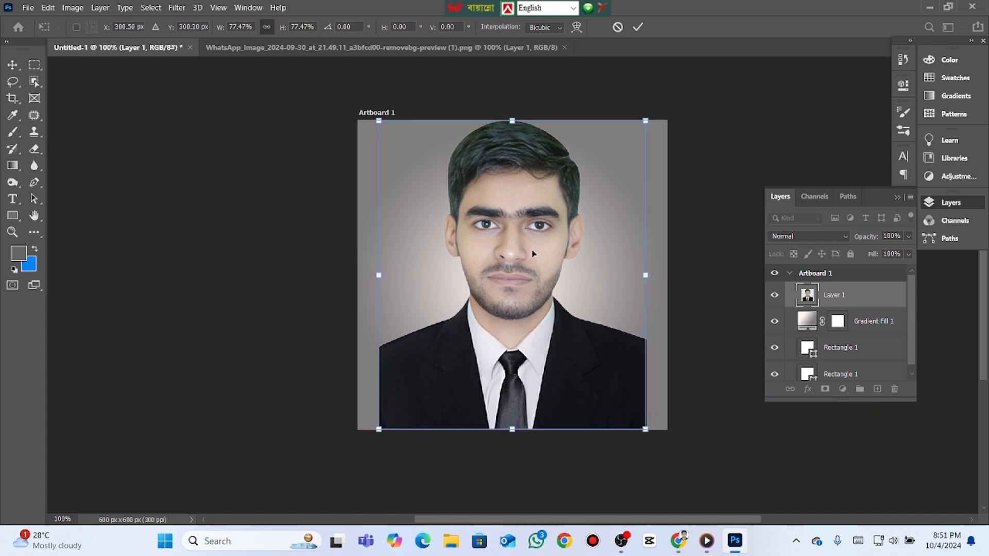
{"action": "left_click_drag", "start_coordinate": [644, 122], "coordinate": [636, 133]}
{"action": "left_click_drag", "start_coordinate": [520, 305], "coordinate": [522, 305]}
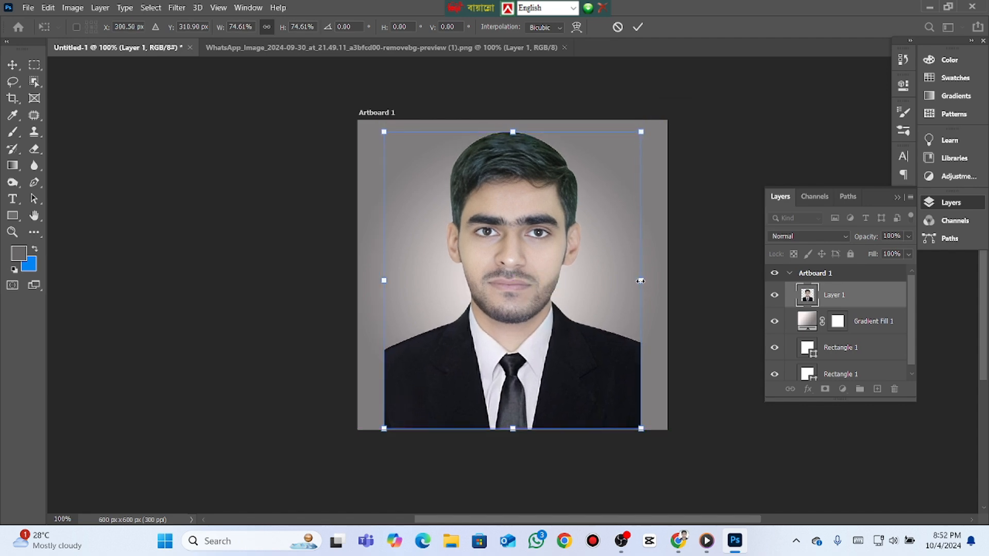
- Stretch the portrait sideways to about 90% width so it spans the artboard, then apply the transform and deselect it
{"action": "left_click_drag", "start_coordinate": [641, 281], "coordinate": [666, 280]}
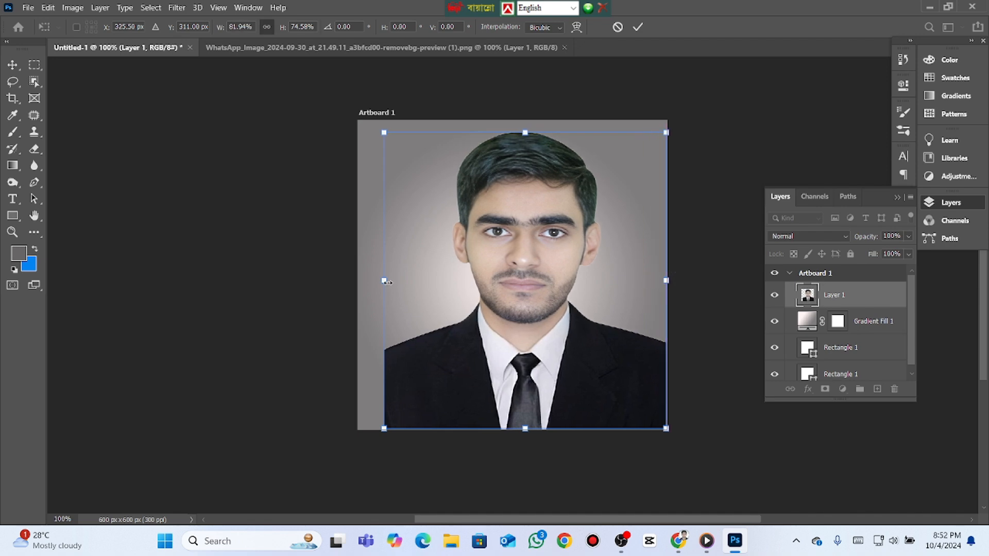
{"action": "left_click_drag", "start_coordinate": [380, 280], "coordinate": [359, 280]}
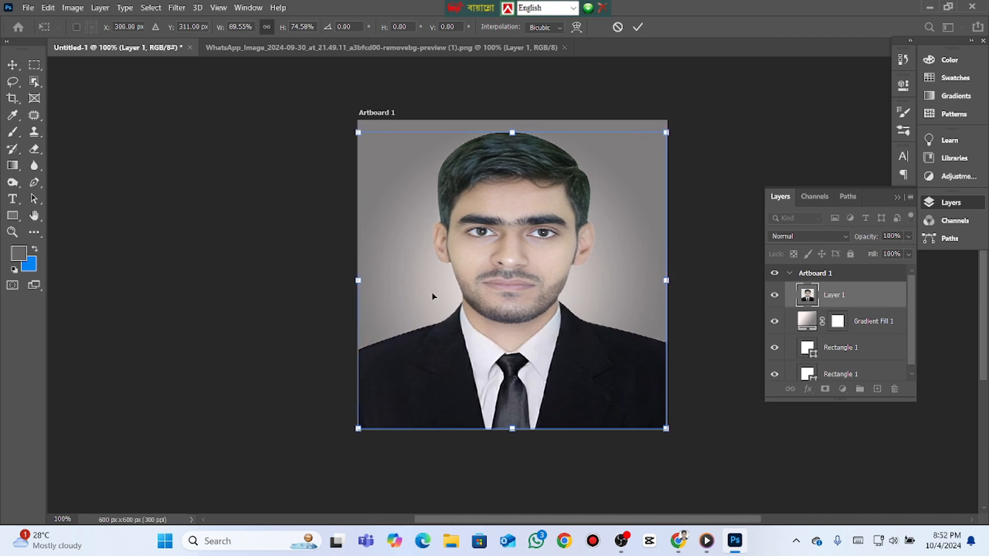
{"action": "left_click", "coordinate": [639, 27]}
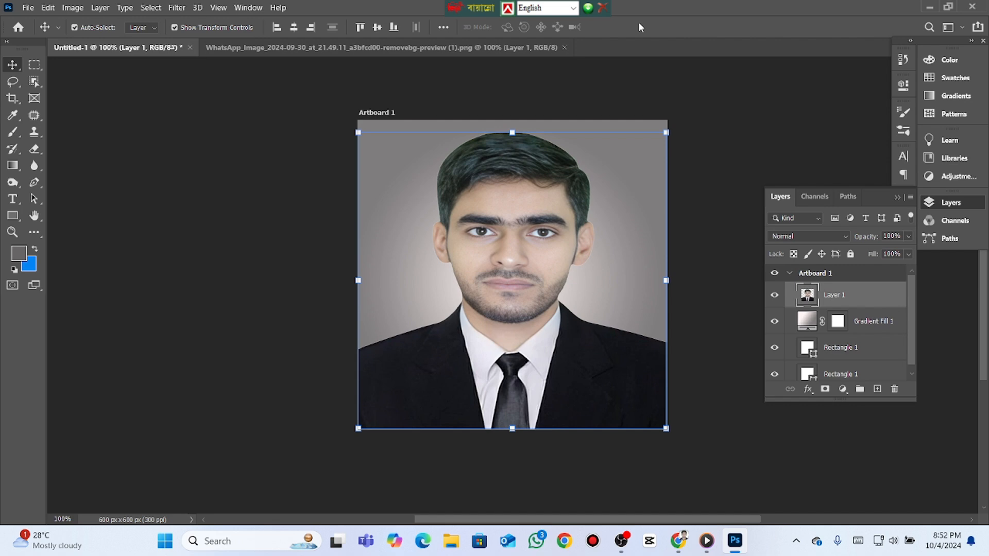
{"action": "left_click", "coordinate": [720, 184]}
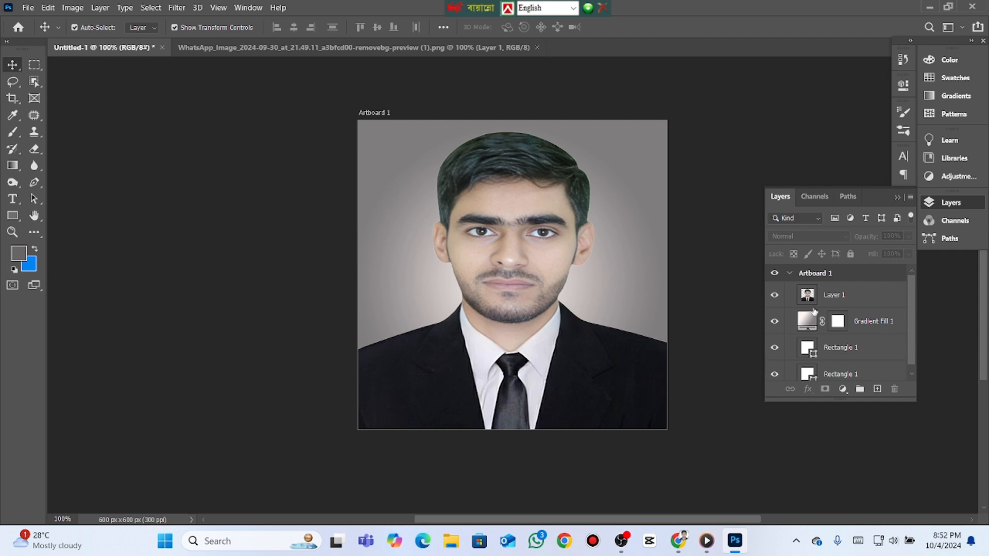
- Duplicate the portrait layer and set the lower copy's blend mode to Multiply
{"action": "left_click", "coordinate": [823, 295]}
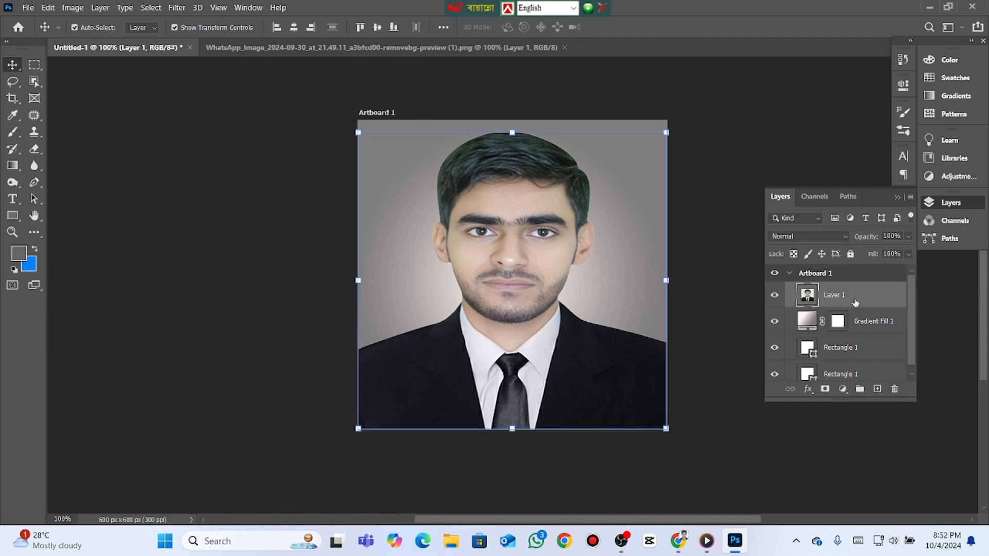
{"action": "left_click_drag", "start_coordinate": [856, 300], "coordinate": [878, 389]}
{"action": "left_click", "coordinate": [837, 322]}
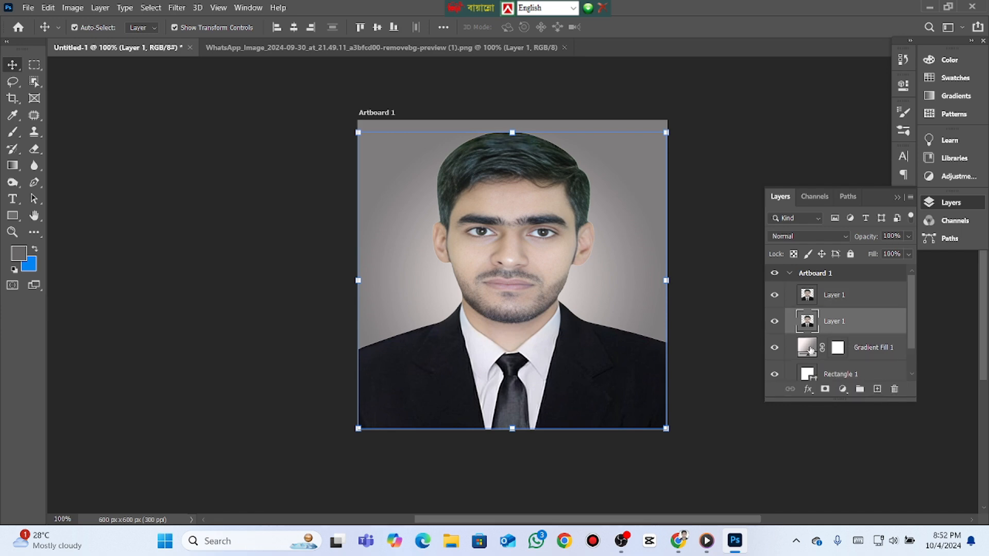
{"action": "left_click", "coordinate": [845, 236]}
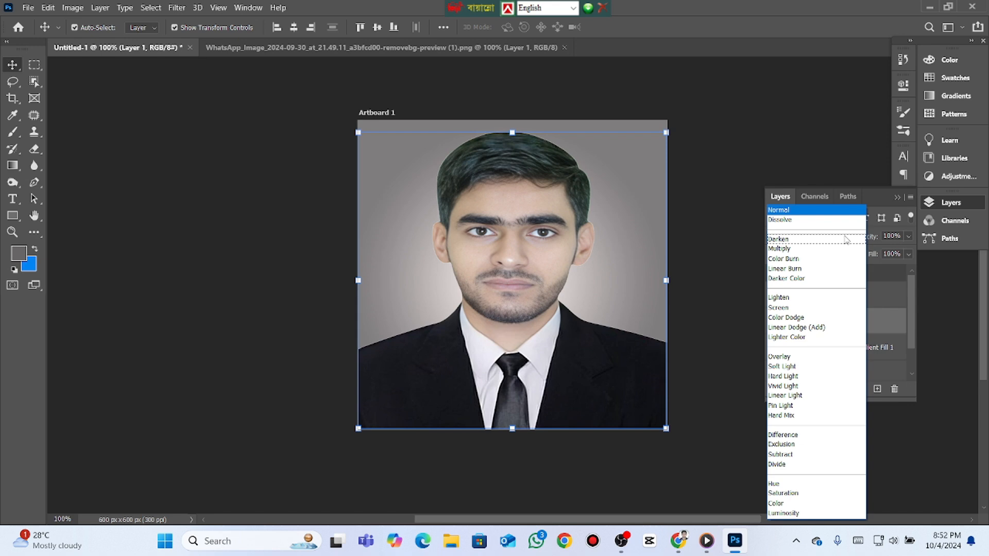
{"action": "left_click", "coordinate": [796, 250]}
- Load the upper portrait layer's outline as a selection and add a layer mask from it
{"action": "left_click", "coordinate": [831, 298]}
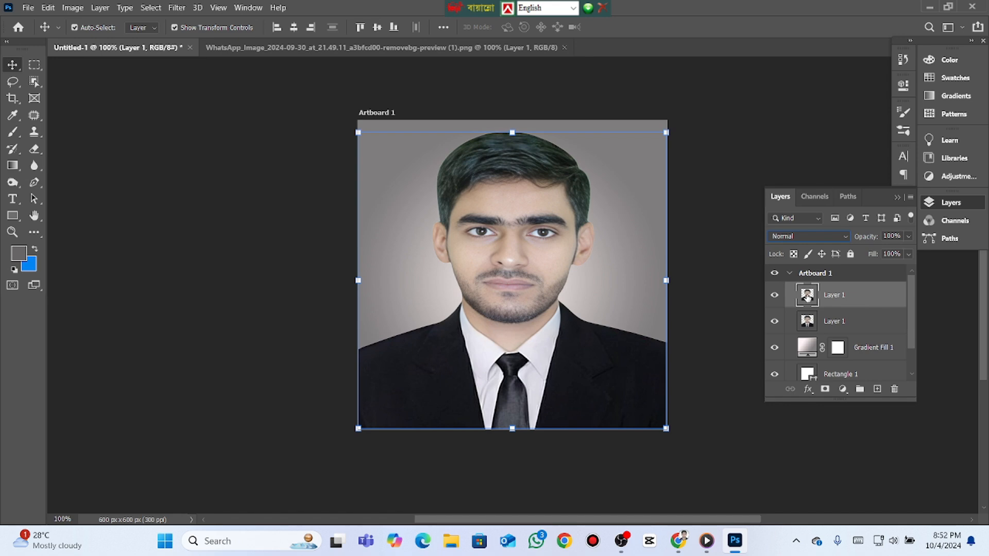
{"action": "left_click", "coordinate": [808, 296], "text": "ctrl"}
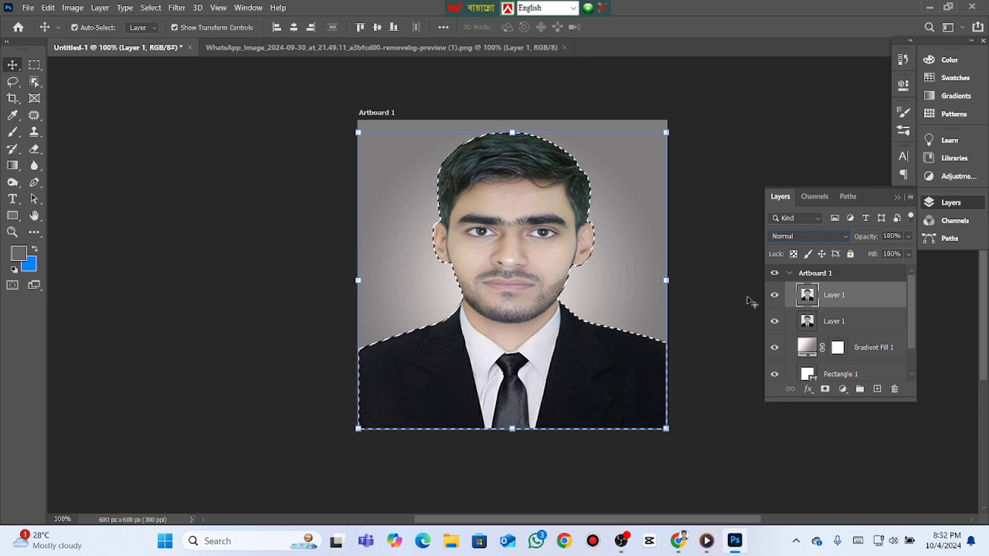
{"action": "left_click", "coordinate": [825, 390]}
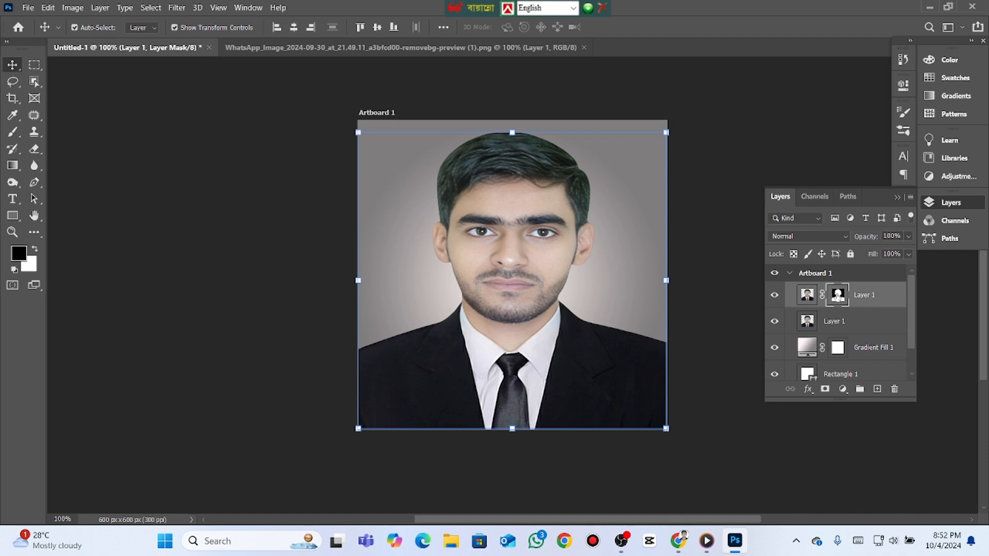
- Paint black over the hair on the upper portrait layer's mask with the Brush tool at size 90 and 100% opacity
{"action": "left_click", "coordinate": [13, 133]}
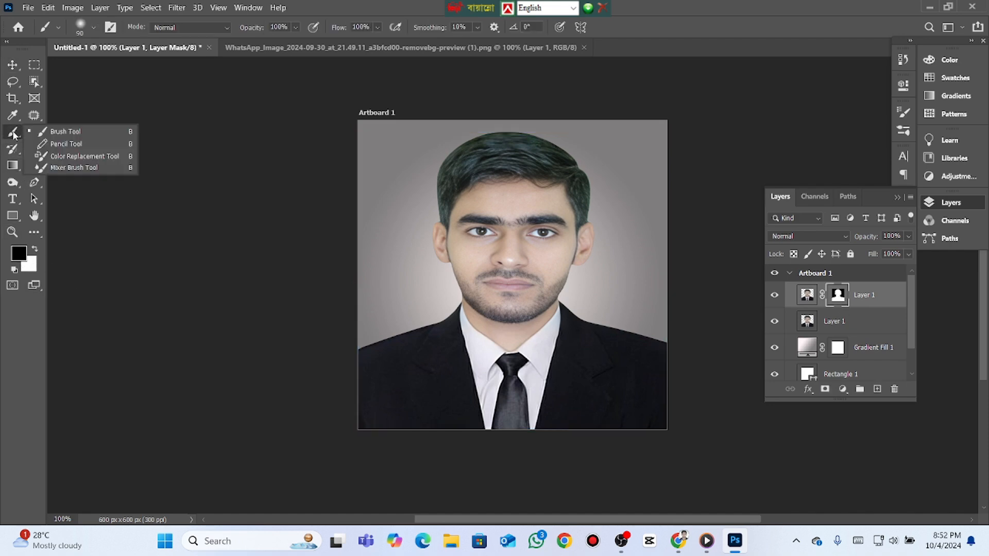
{"action": "left_click", "coordinate": [68, 133]}
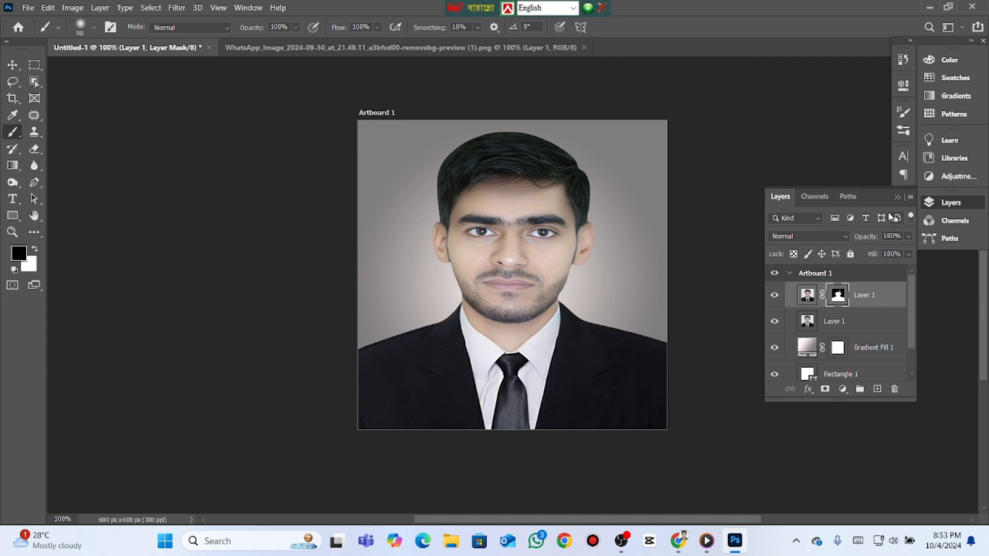
{"action": "left_click", "coordinate": [897, 198]}
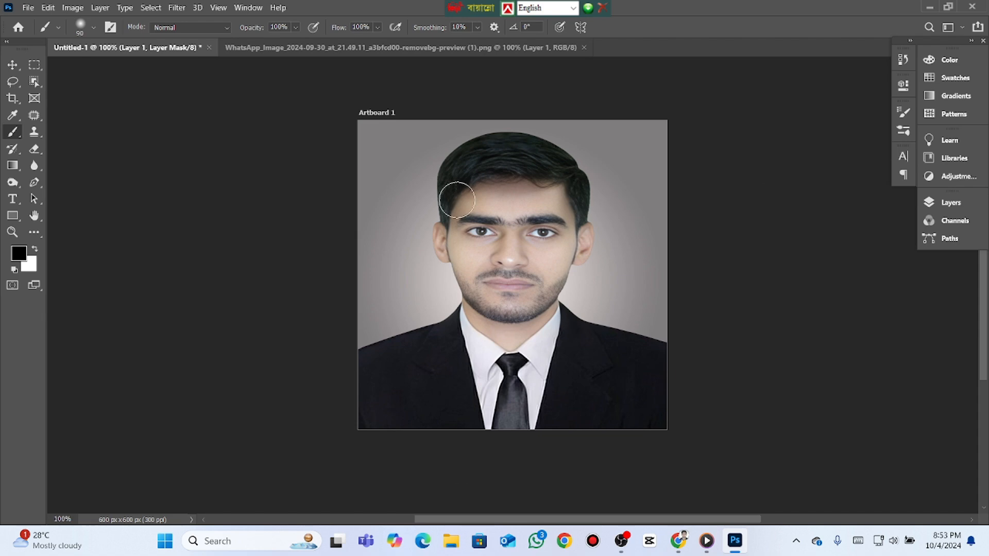
- Start saving the design as a new file on the computer, with the Documents folder as the destination
{"action": "left_click", "coordinate": [29, 8]}
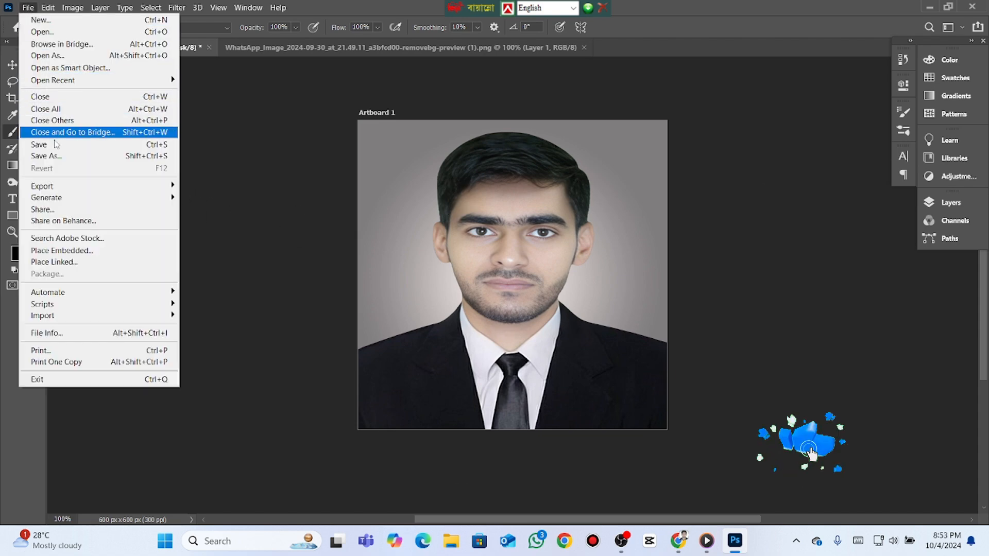
{"action": "left_click", "coordinate": [55, 156]}
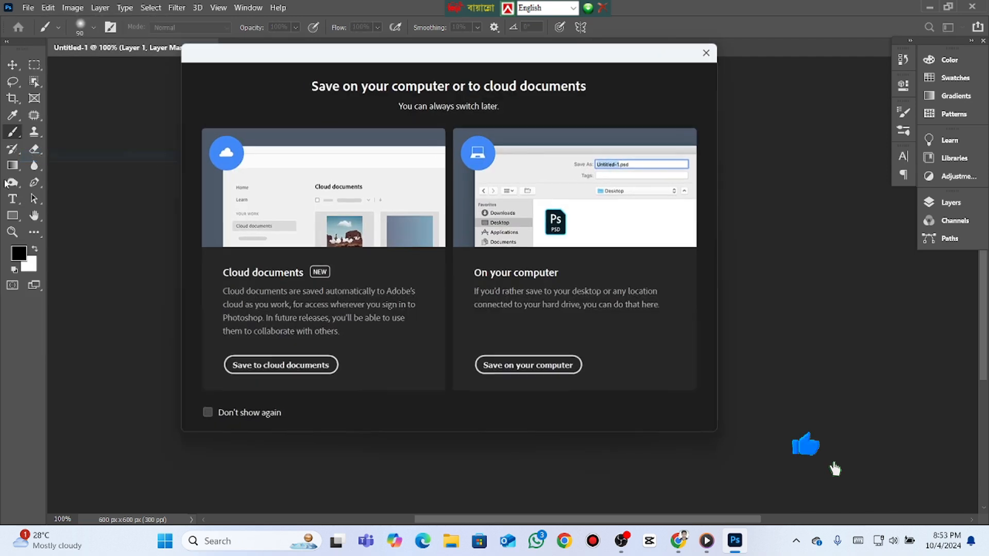
{"action": "left_click", "coordinate": [521, 367]}
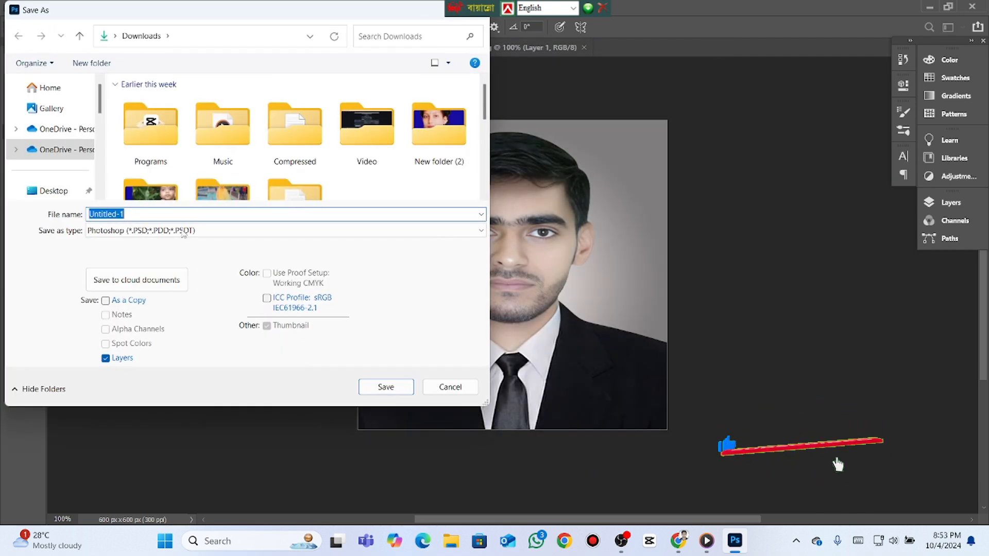
{"action": "scroll", "coordinate": [61, 192], "scroll_direction": "down", "scroll_amount": 3}
{"action": "left_click", "coordinate": [59, 146]}
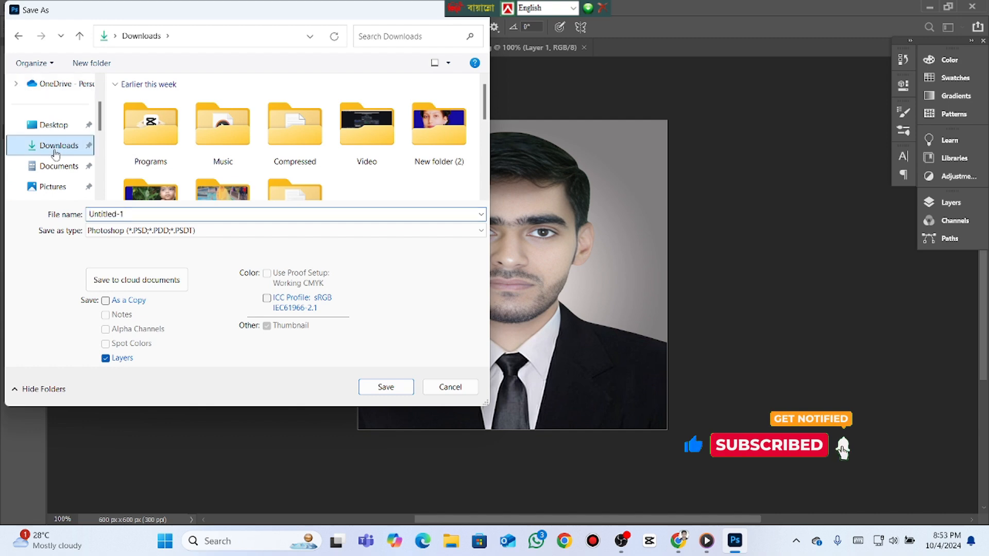
{"action": "left_click", "coordinate": [57, 166]}
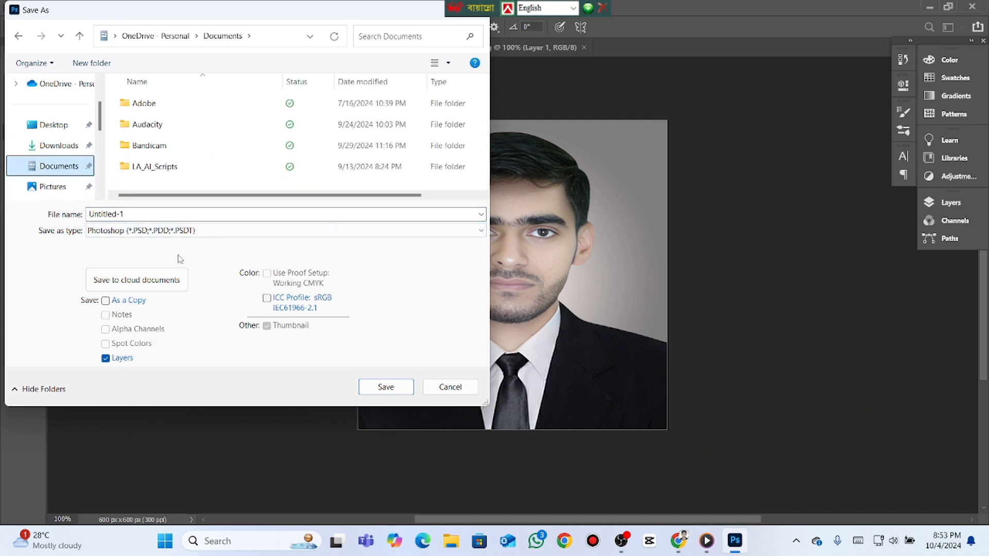
- Set the file format to JPEG, name the file "fiverr profile pic" and save it
{"action": "left_click", "coordinate": [212, 235]}
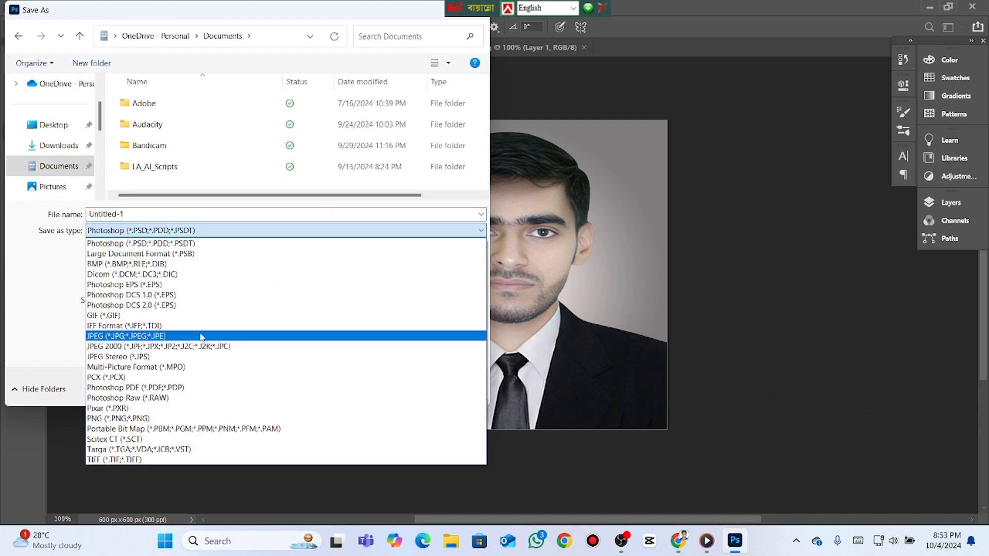
{"action": "left_click", "coordinate": [143, 338]}
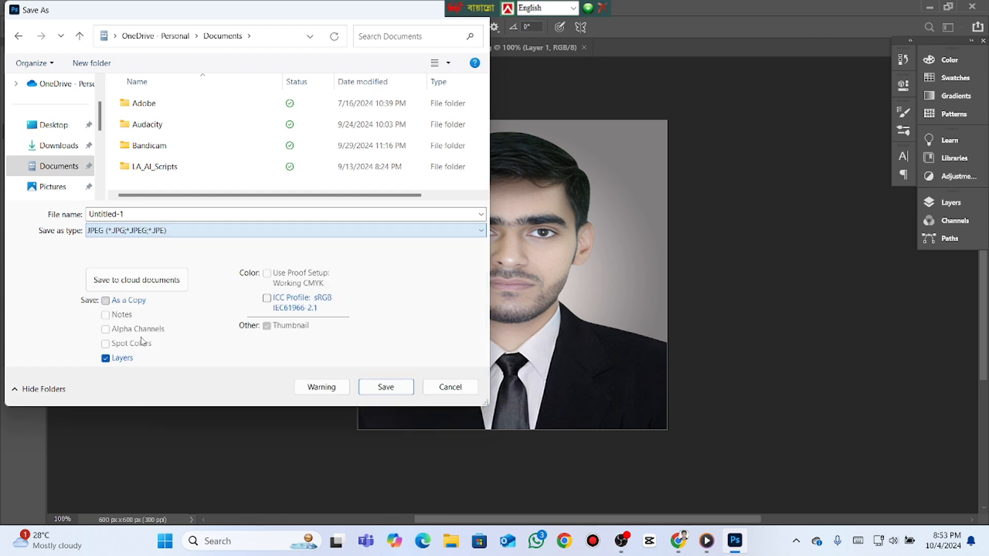
{"action": "double_click", "coordinate": [138, 216]}
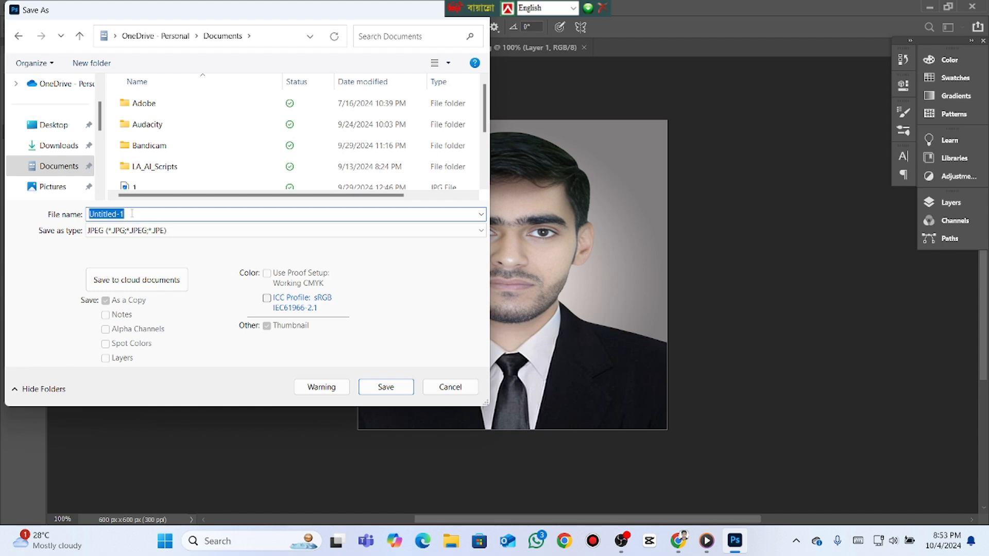
{"action": "type", "text": "fiverr profile pic"}
{"action": "left_click", "coordinate": [367, 391]}
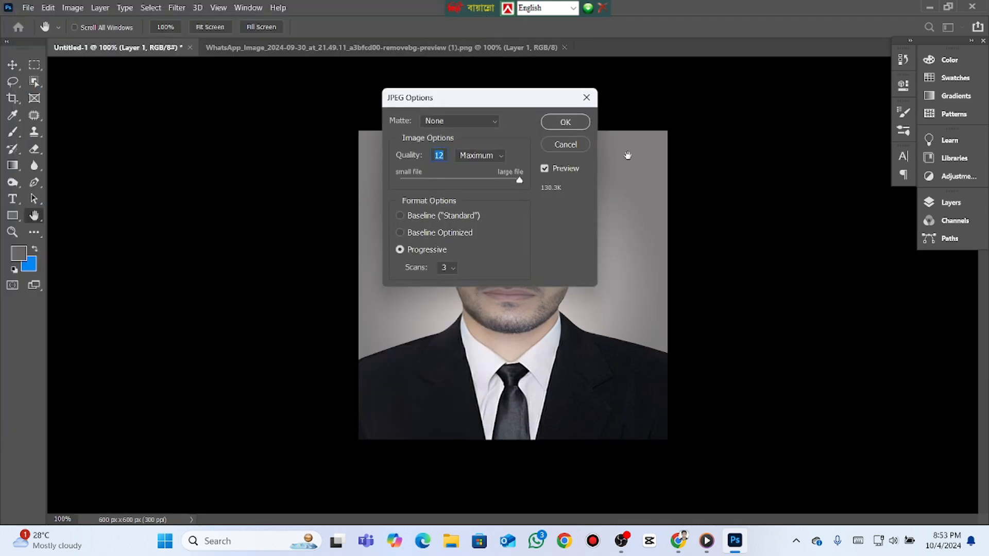
- Set the JPEG image quality to Maximum and confirm the export options
{"action": "left_click_drag", "start_coordinate": [521, 183], "coordinate": [488, 183]}
{"action": "left_click", "coordinate": [488, 154]}
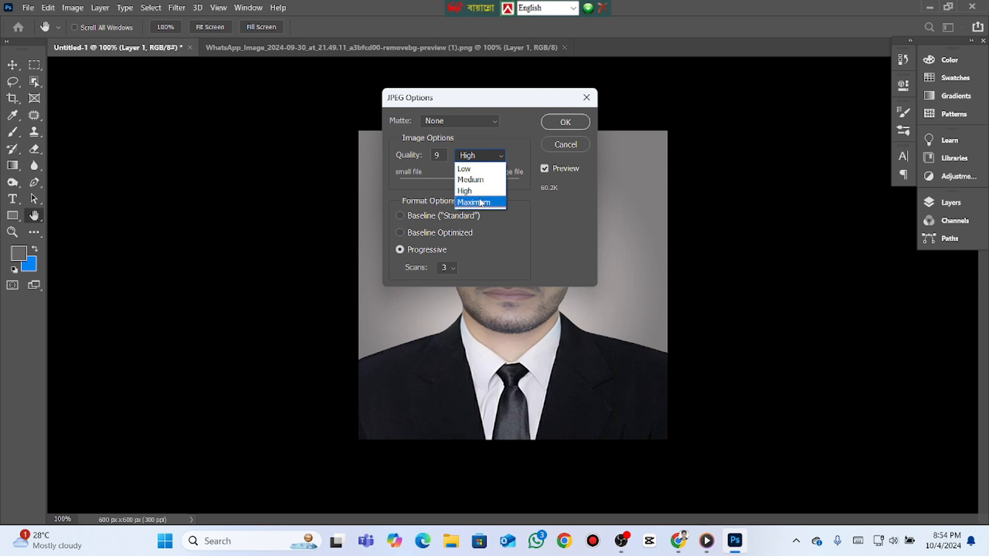
{"action": "left_click", "coordinate": [482, 202]}
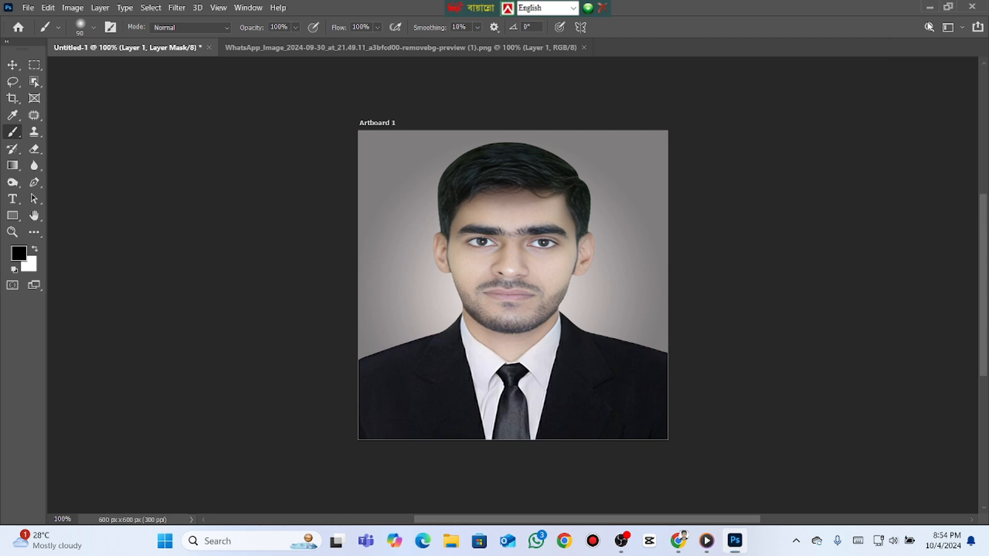
- Minimize Photoshop, open the Documents folder in File Explorer and display its files as large thumbnails
{"action": "left_click", "coordinate": [930, 7]}
{"action": "double_click", "coordinate": [24, 85]}
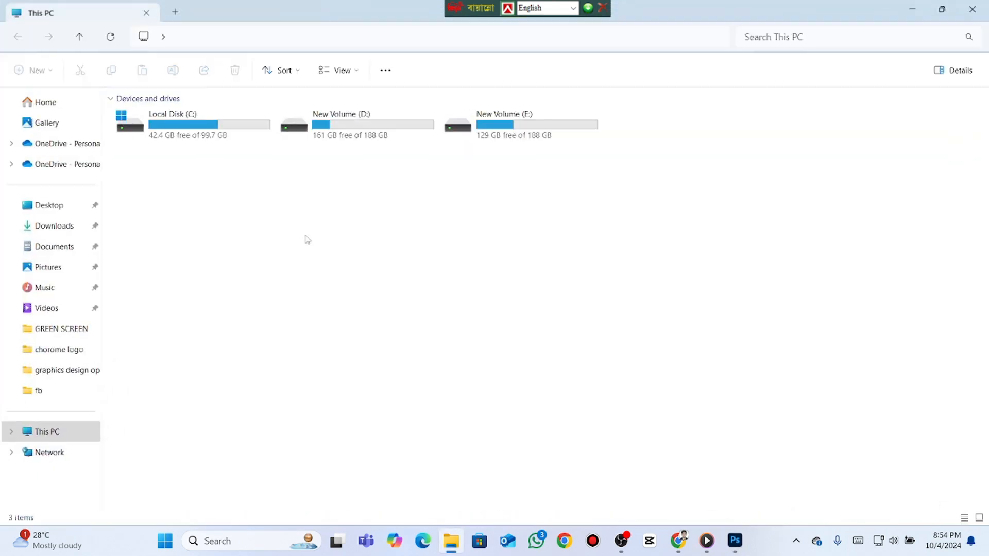
{"action": "left_click", "coordinate": [47, 251]}
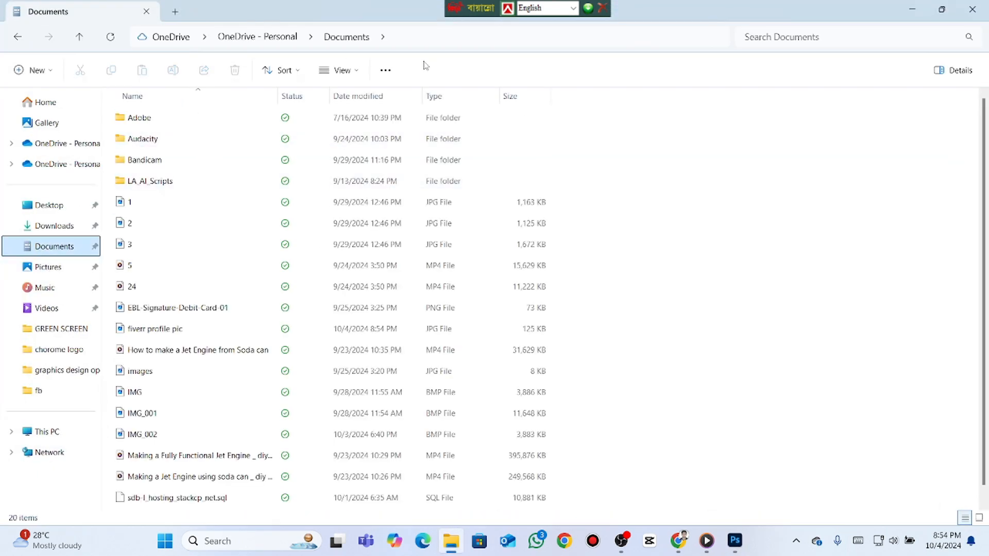
{"action": "left_click", "coordinate": [340, 70]}
{"action": "left_click", "coordinate": [335, 122]}
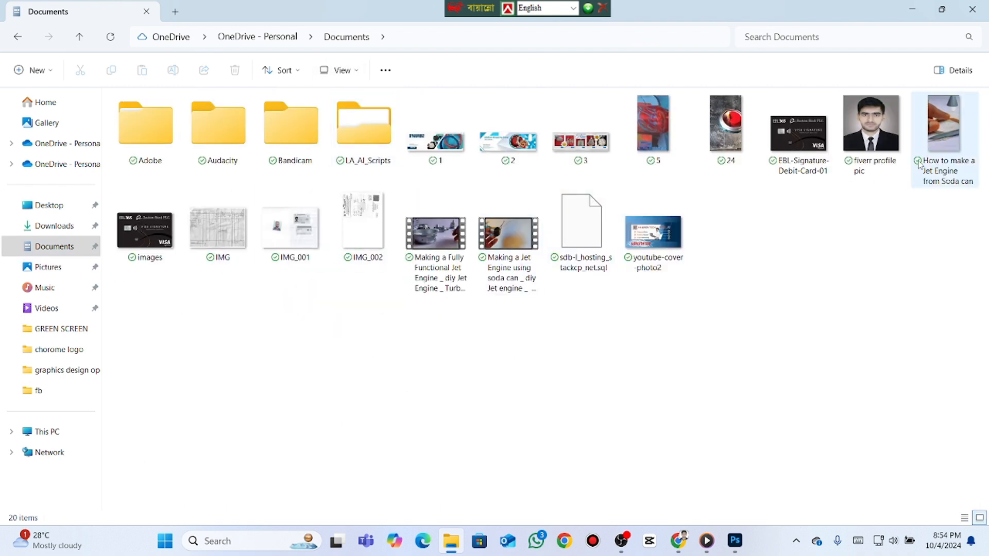
- Open the exported "fiverr profile pic" image in a maximized viewer, inspect it and close it
{"action": "double_click", "coordinate": [881, 132]}
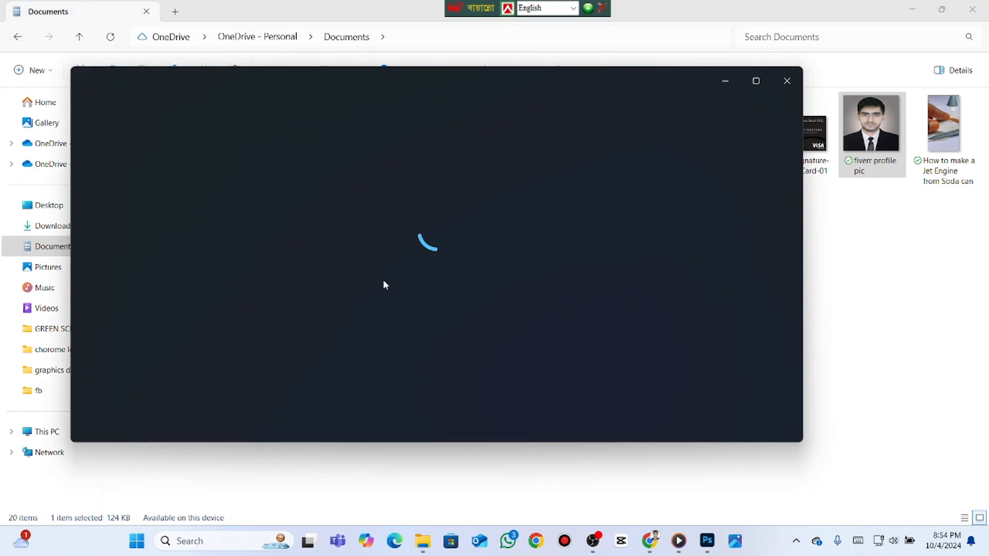
{"action": "left_click", "coordinate": [753, 81]}
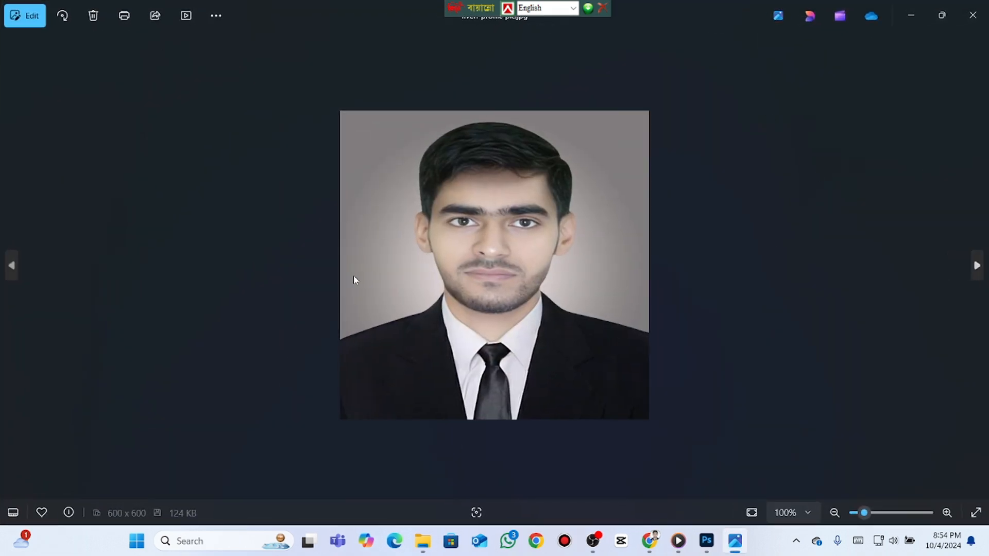
{"action": "left_click", "coordinate": [965, 15]}
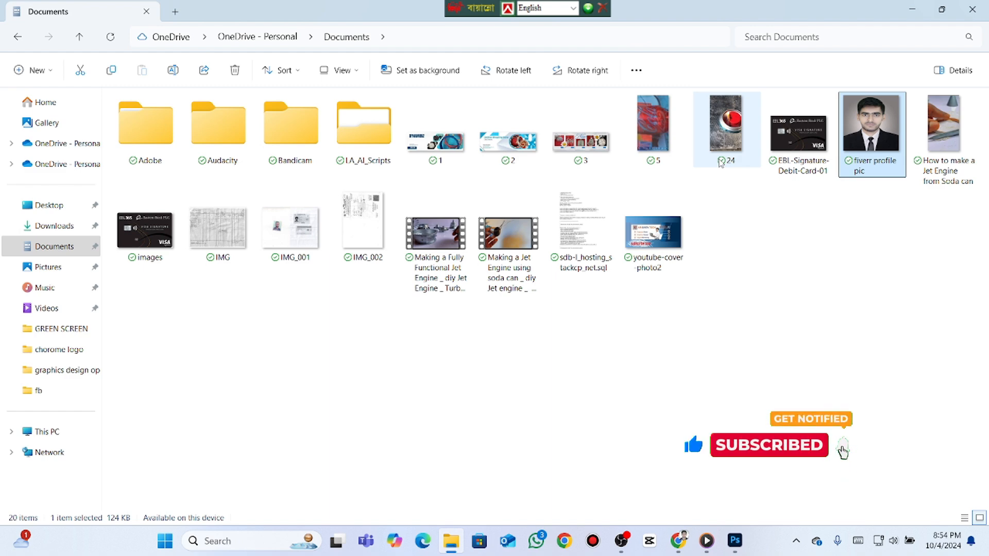
{"action": "left_click", "coordinate": [622, 542]}
{"action": "left_click", "coordinate": [855, 395]}
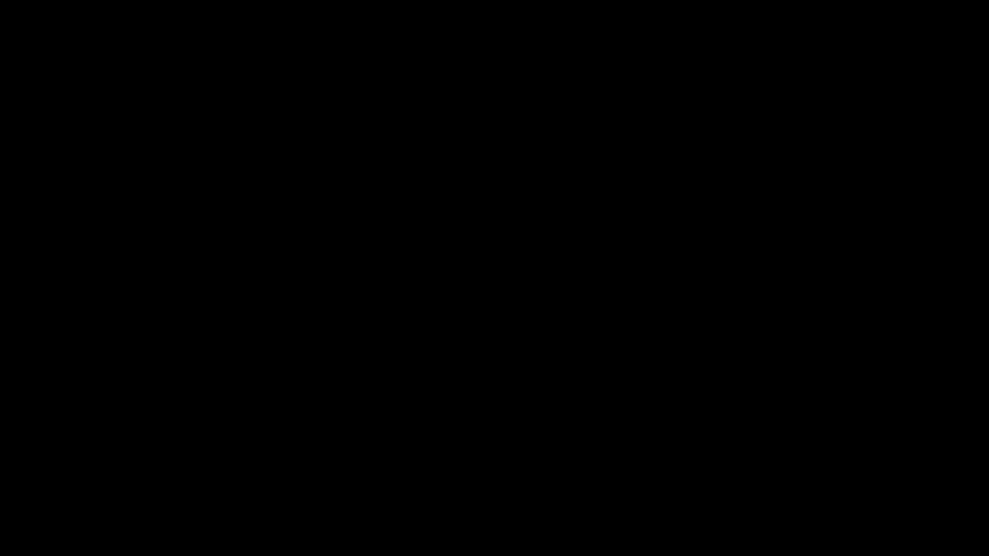